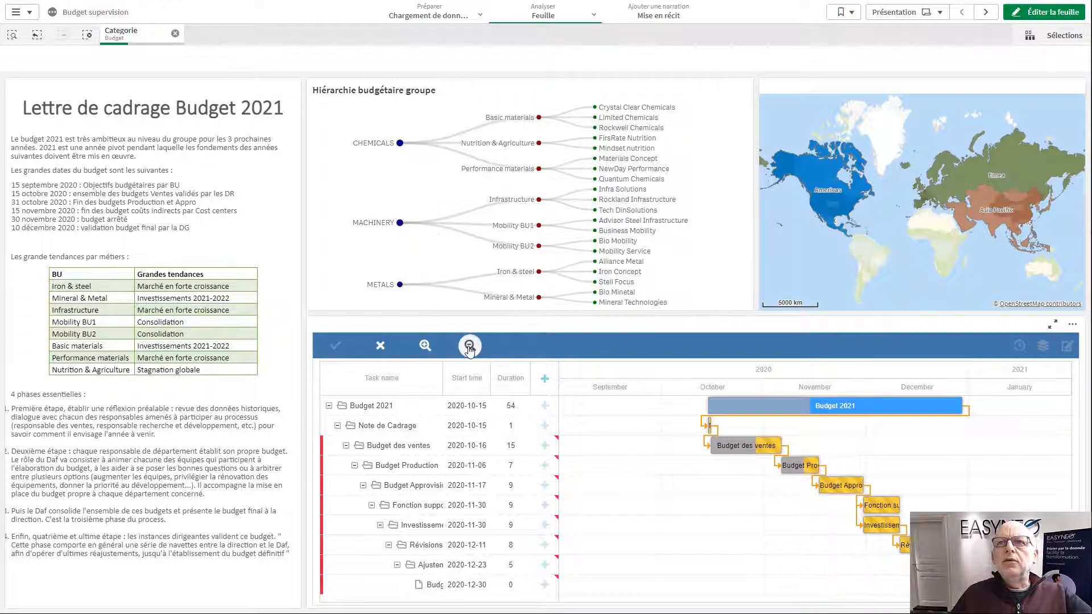
- Zoom the Budget 2021 Gantt chart in to the hourly scale, then back out to the daily view grouped by week
left_click(426, 347)
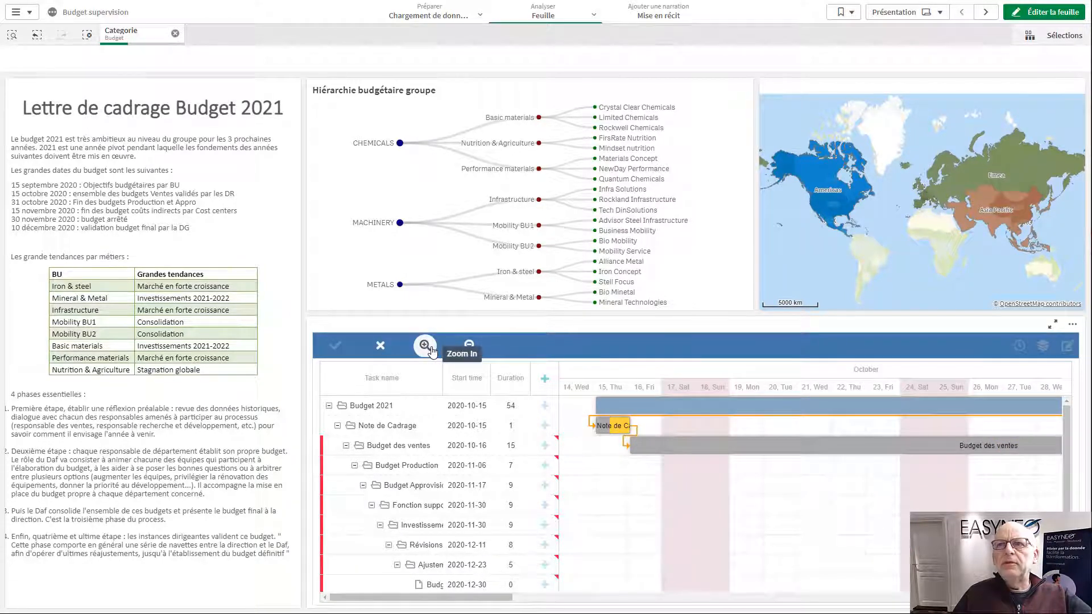
left_click(426, 346)
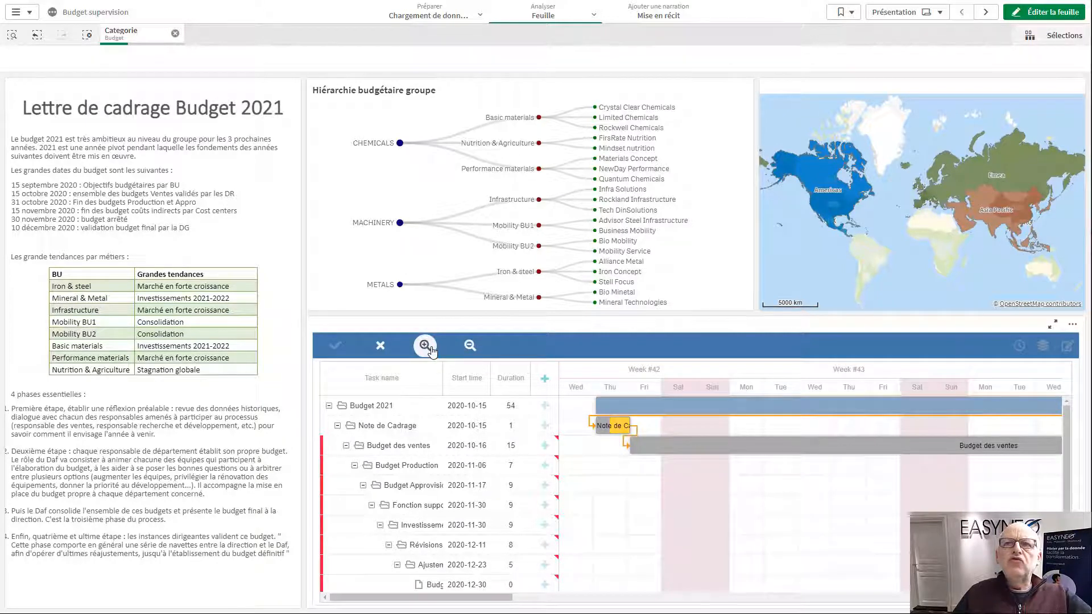
left_click(426, 346)
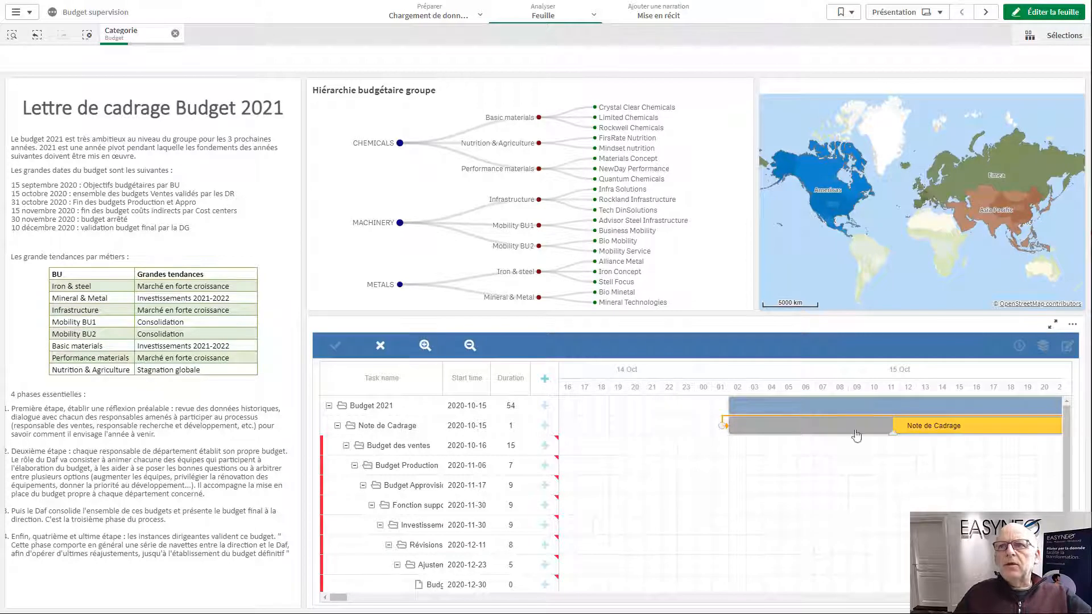
left_click(470, 345)
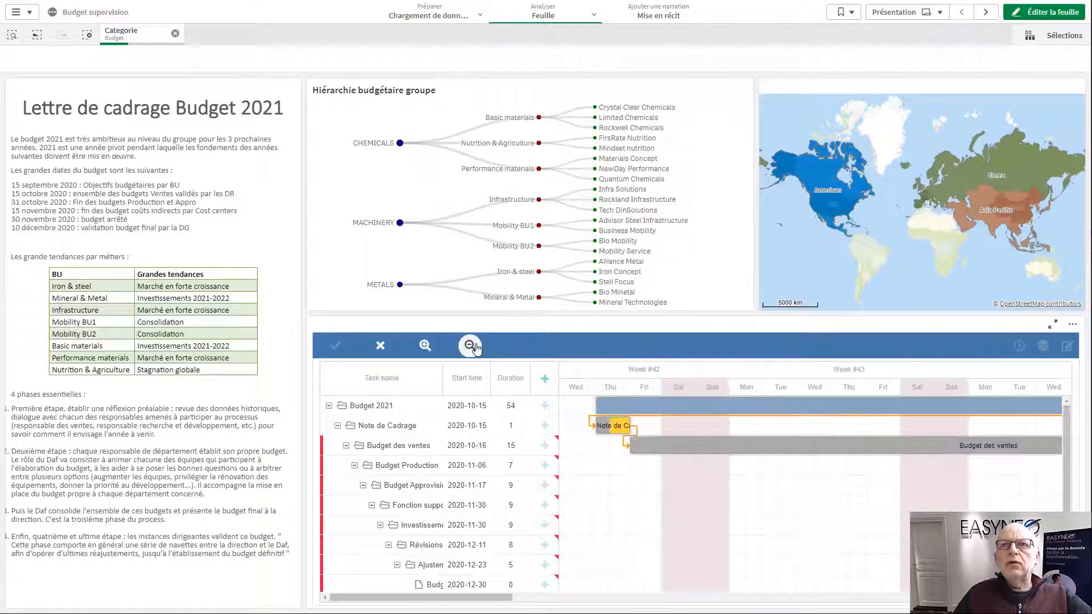
- Go to the budget preparation sheet and review the choices for the year and category to create
left_click(986, 12)
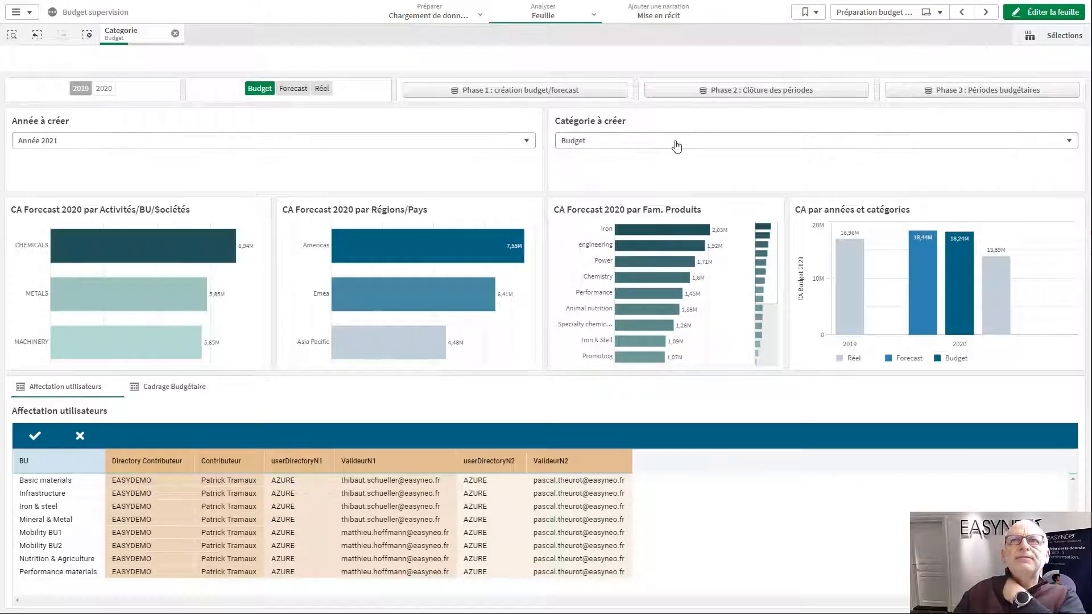
left_click(465, 146)
left_click(464, 146)
left_click(613, 142)
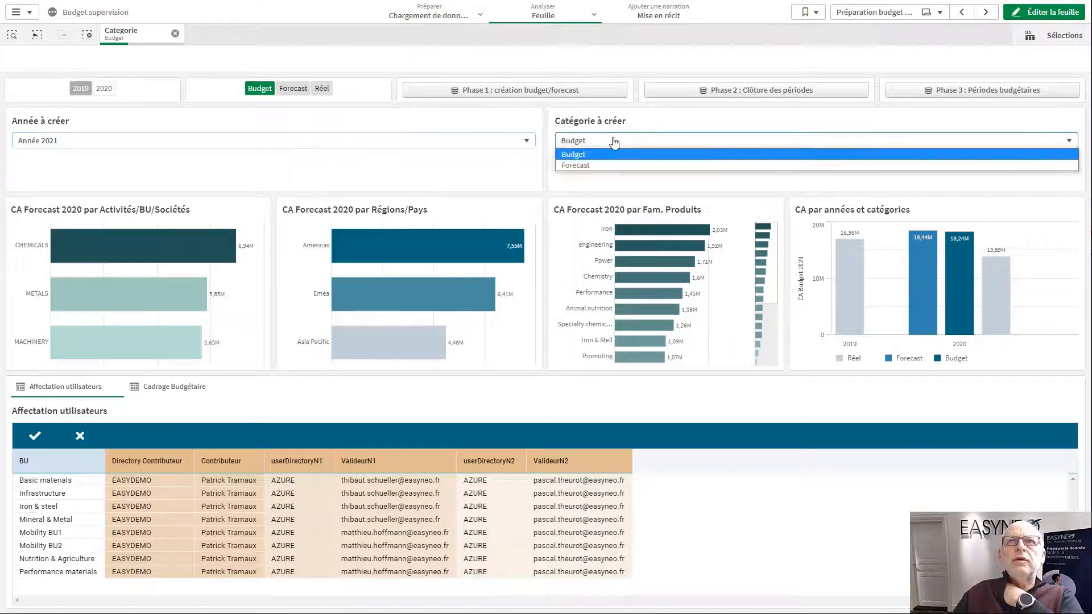
left_click(613, 142)
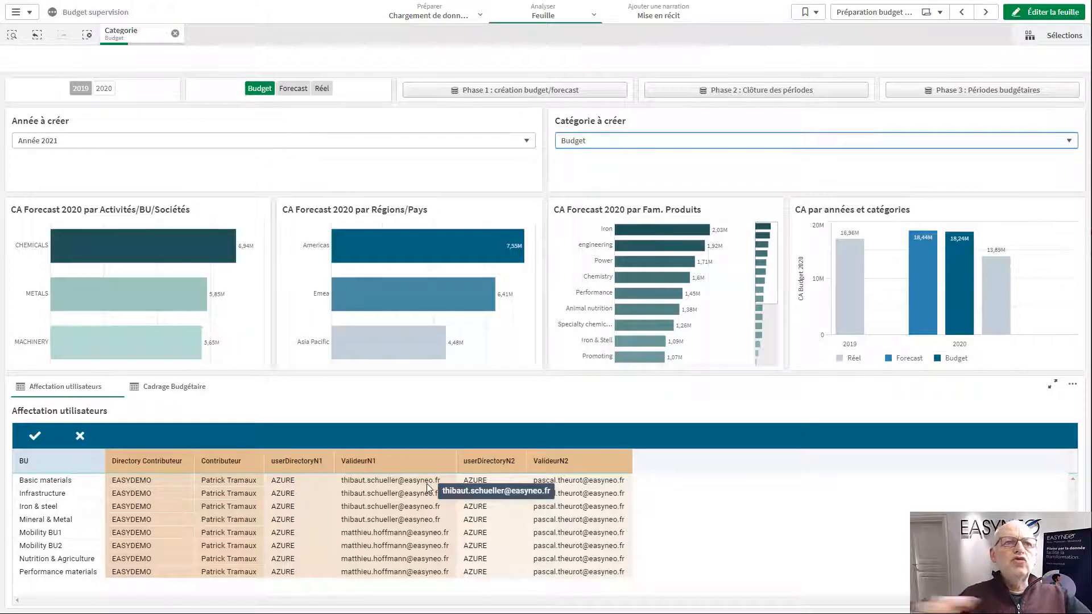
- Review the directory and contributor choices offered for the Basic materials row of the Affectation utilisateurs table
left_click(170, 481)
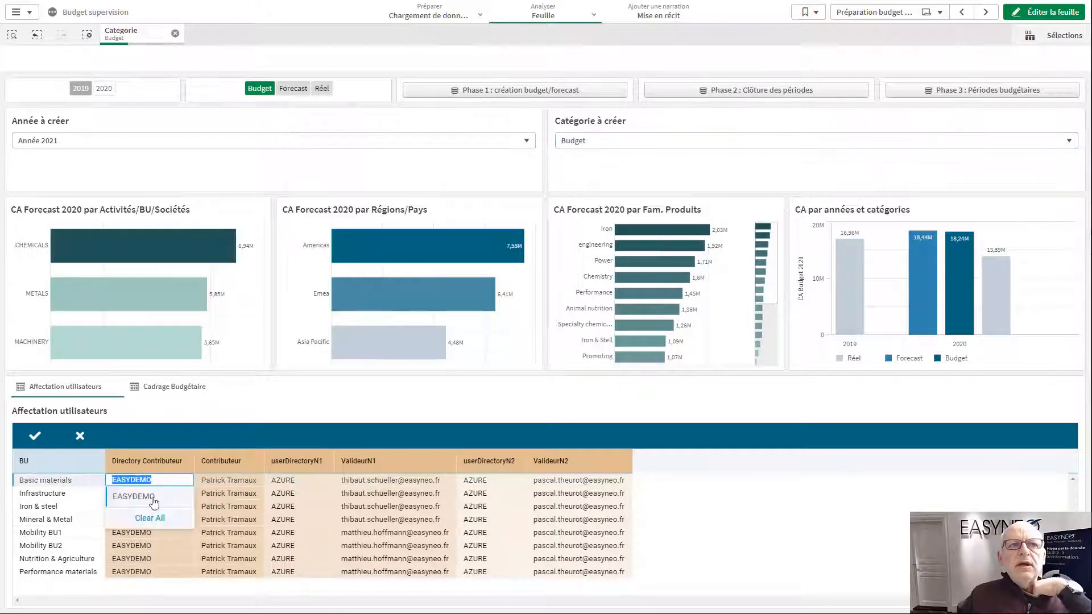
left_click(234, 481)
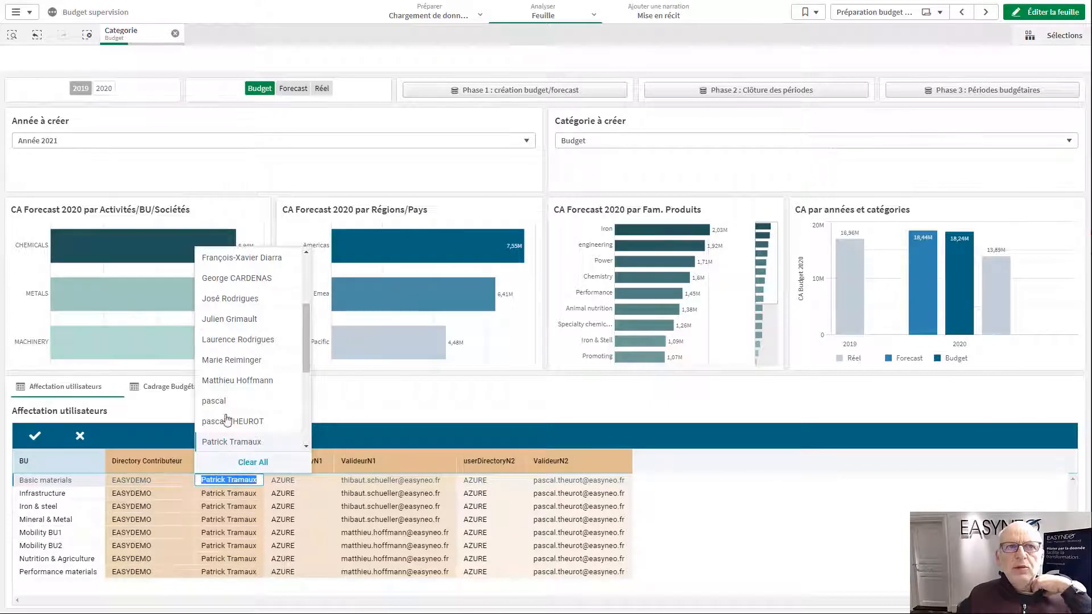
left_click_drag(307, 348, 302, 412)
left_click(214, 492)
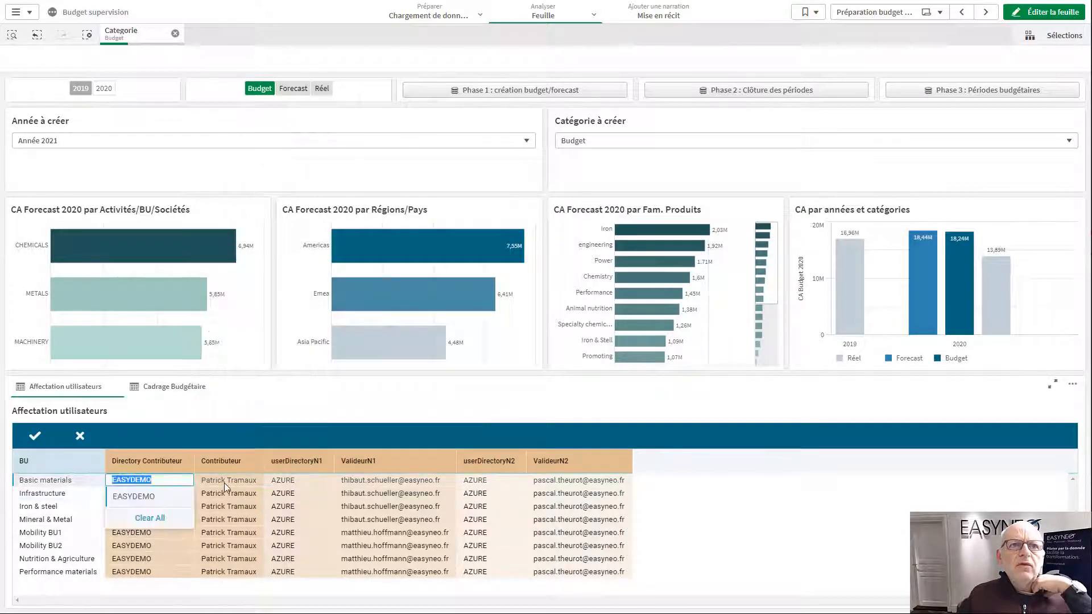
- Clear the Basic materials contributor, set its contributor directory to AZURE and choose a contributor account from that directory
left_click(225, 481)
key("BackSpace")
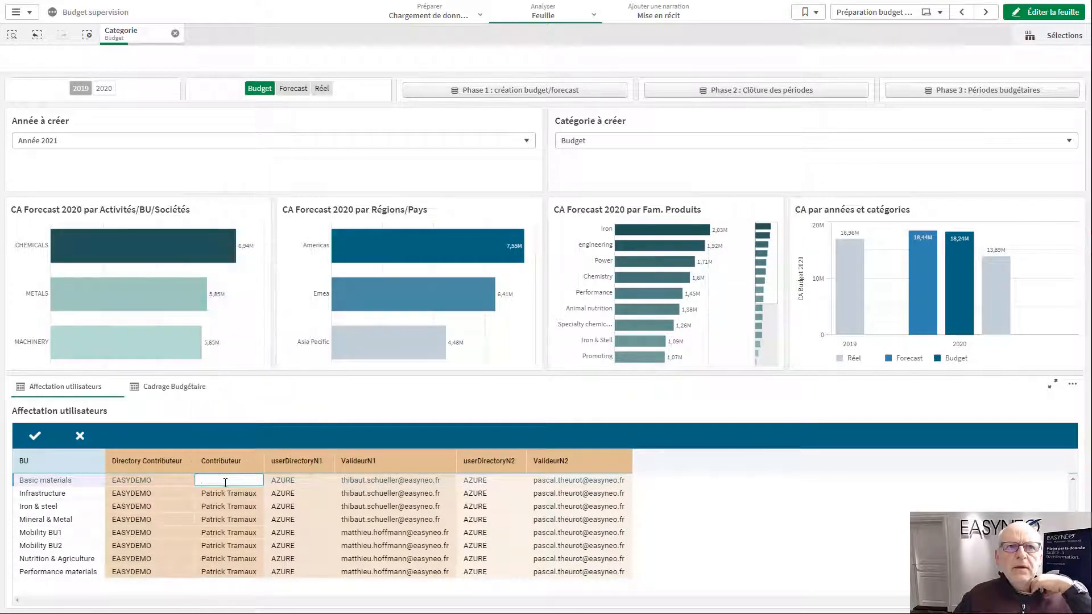
left_click(183, 481)
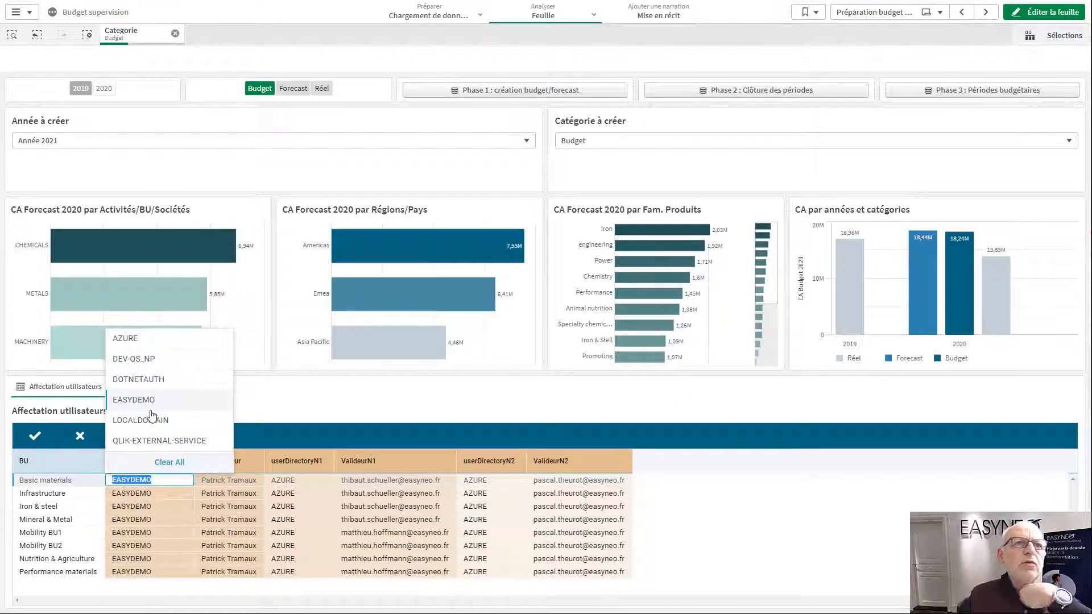
left_click(135, 340)
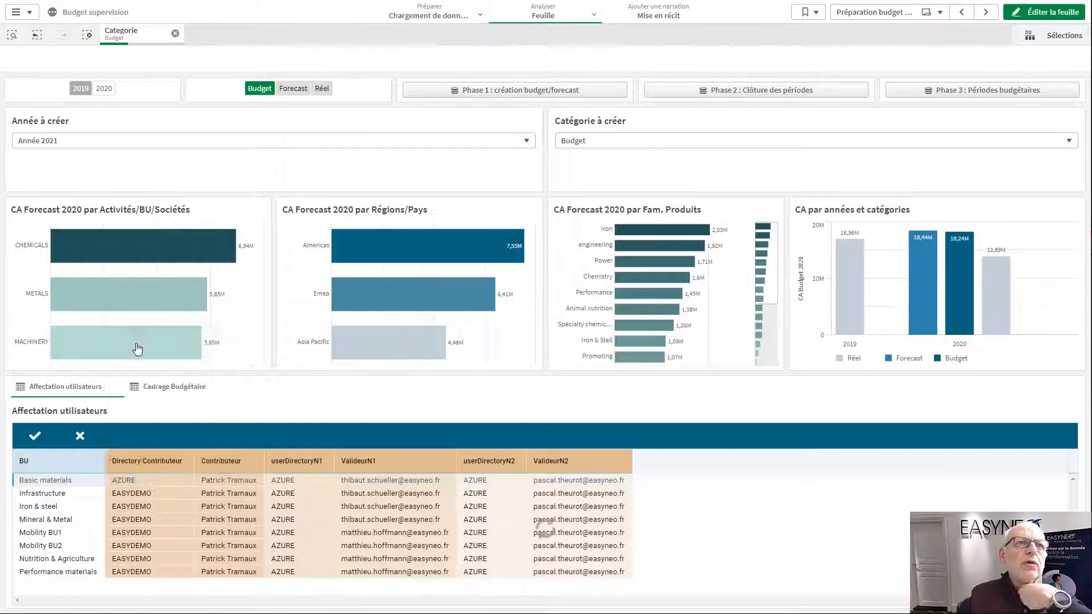
left_click(223, 483)
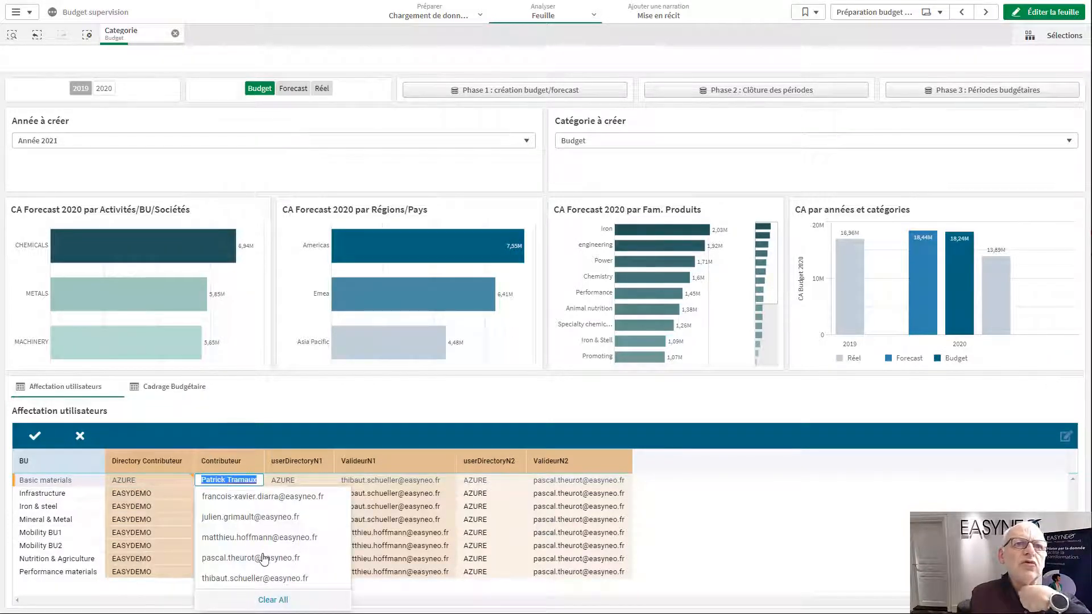
left_click(257, 518)
- Clear the Basic materials contributor directory, set it back to AZURE, and discard the pending assignment edits
left_click(169, 484)
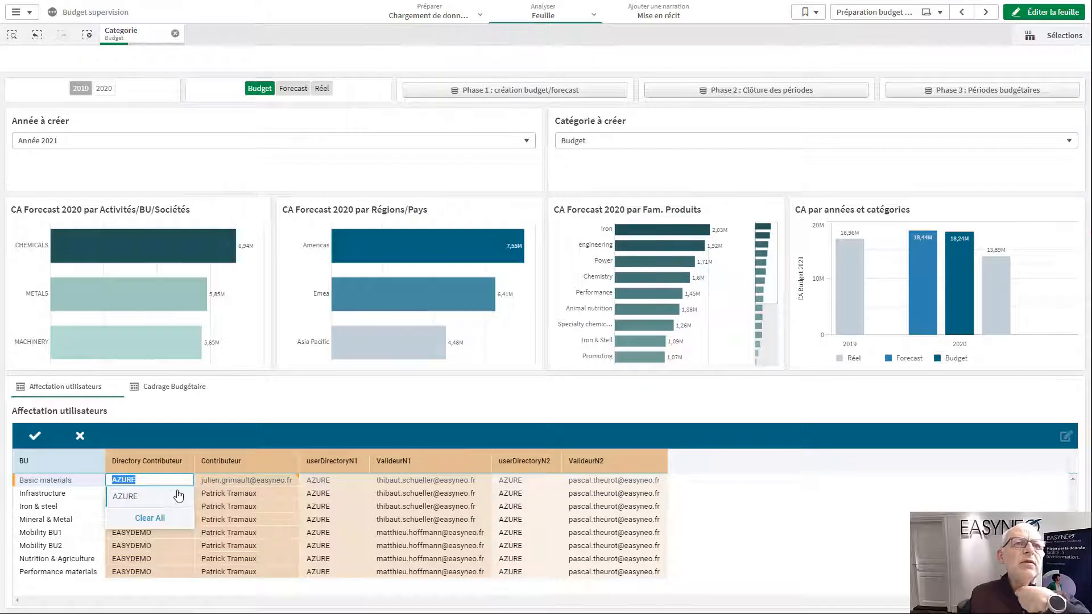
left_click(244, 481)
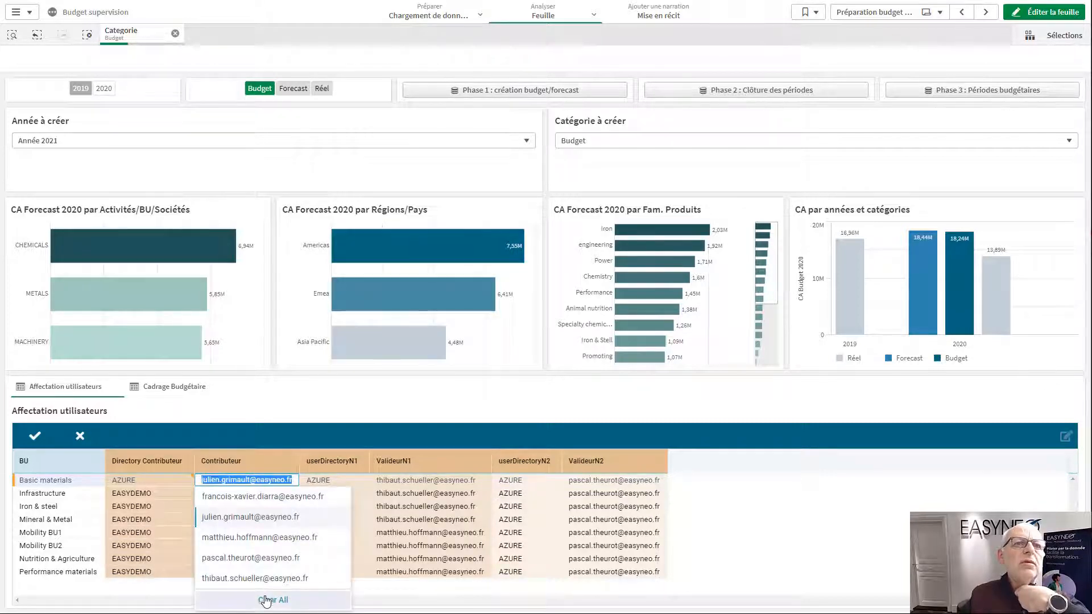
left_click(273, 599)
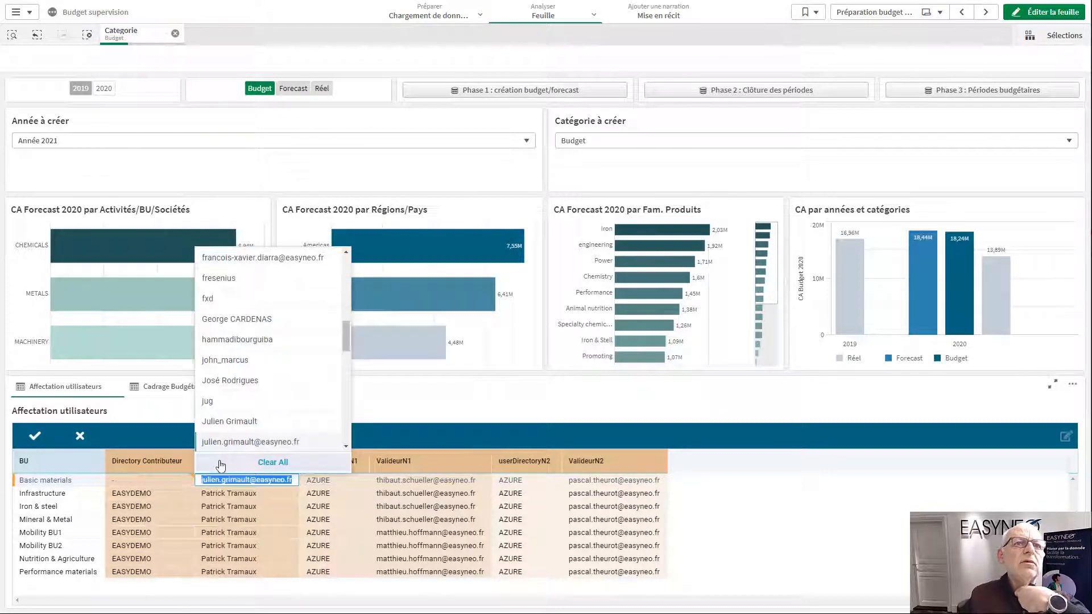
left_click(170, 477)
left_click(162, 499)
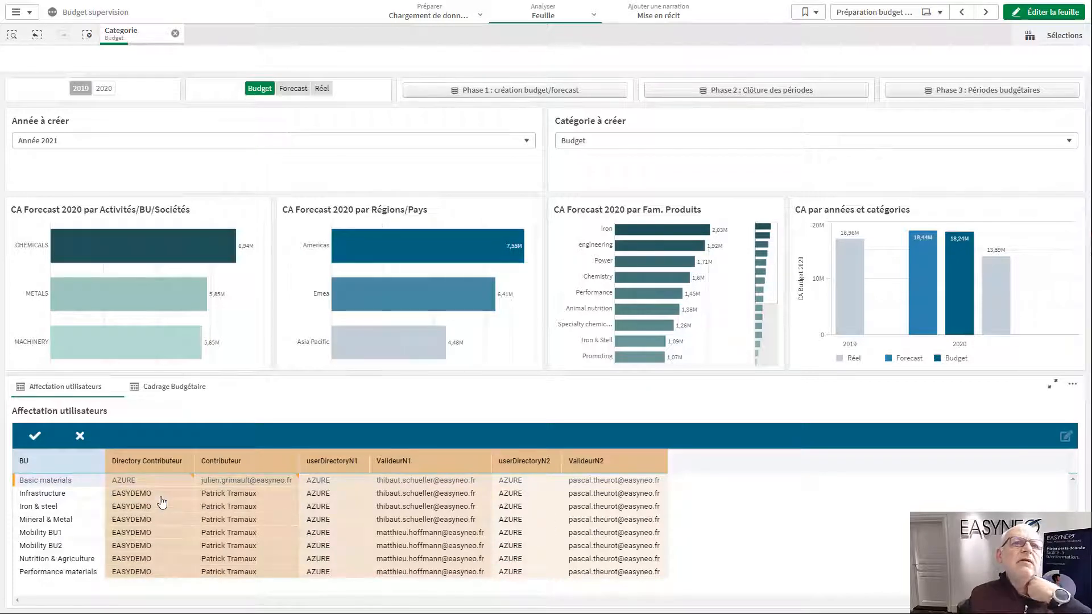
left_click(80, 435)
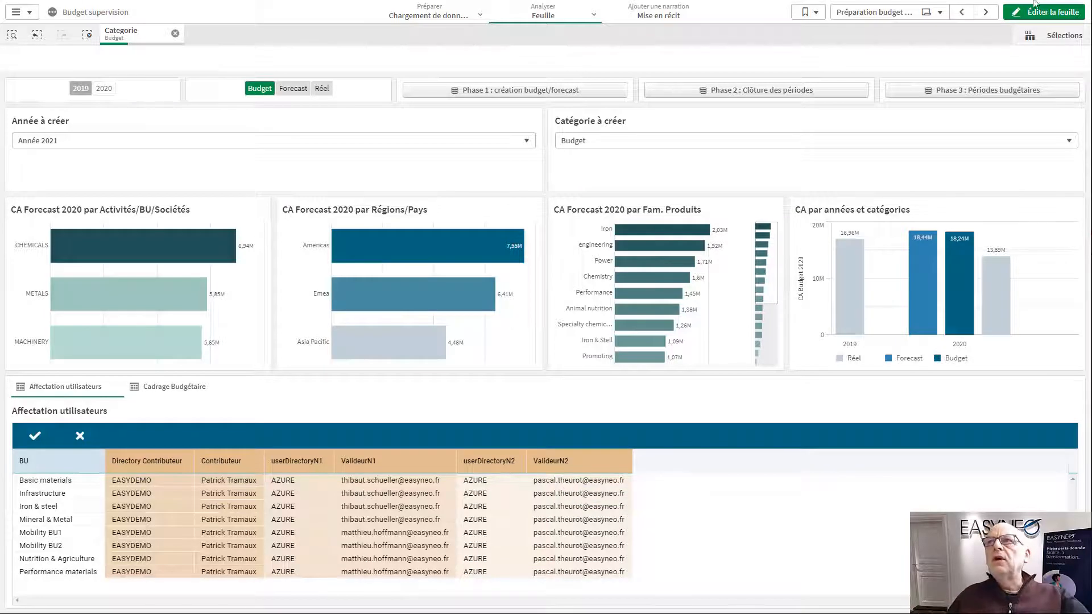
- Put the sheet in edit mode and open the properties of the Affectation utilisateurs table within its container
left_click(1042, 13)
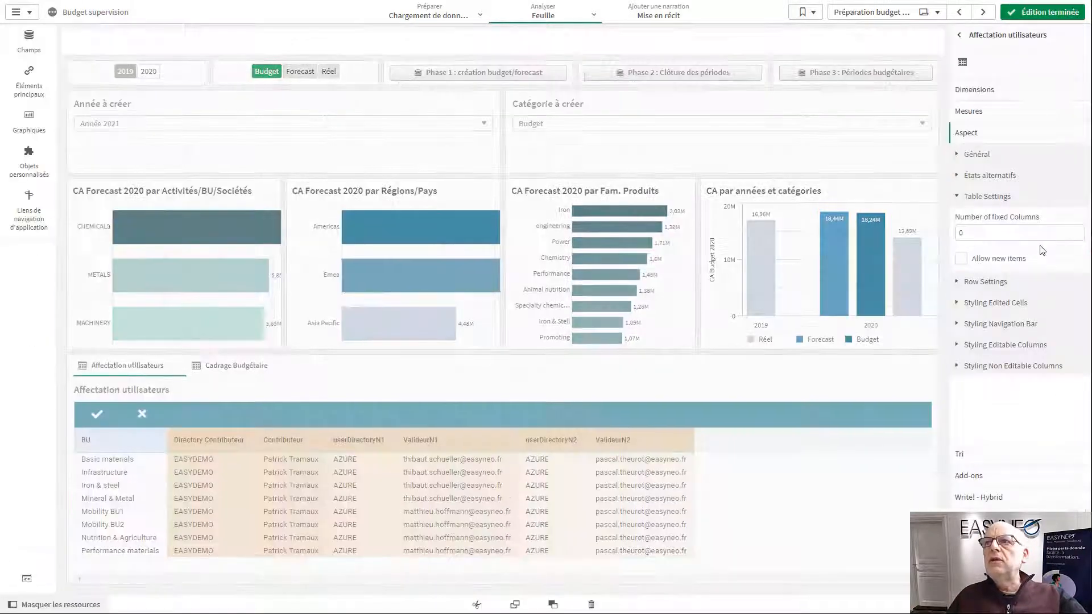
left_click(744, 484)
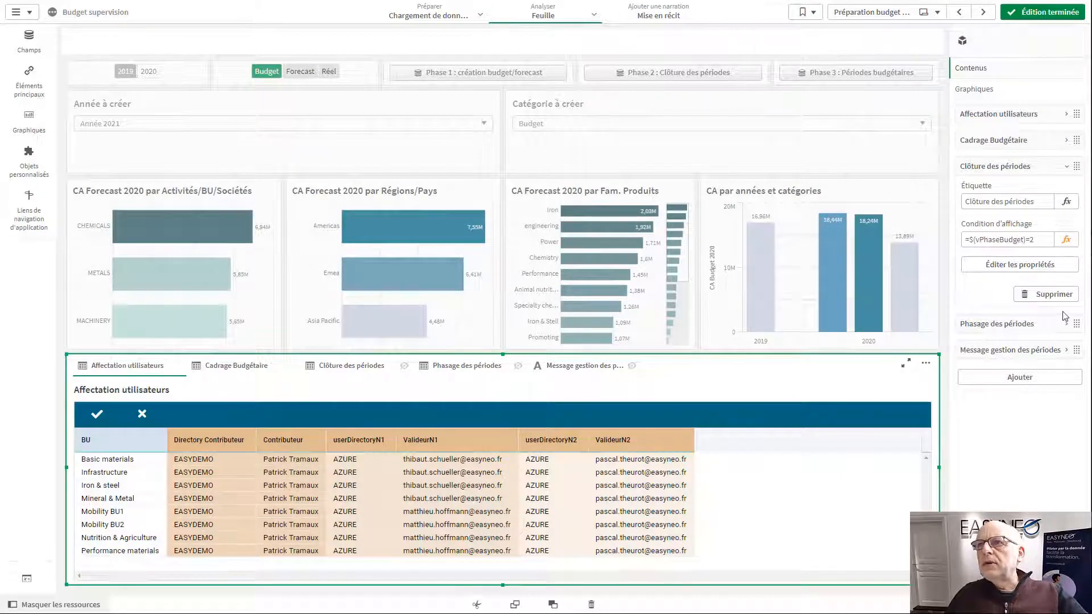
left_click(1030, 267)
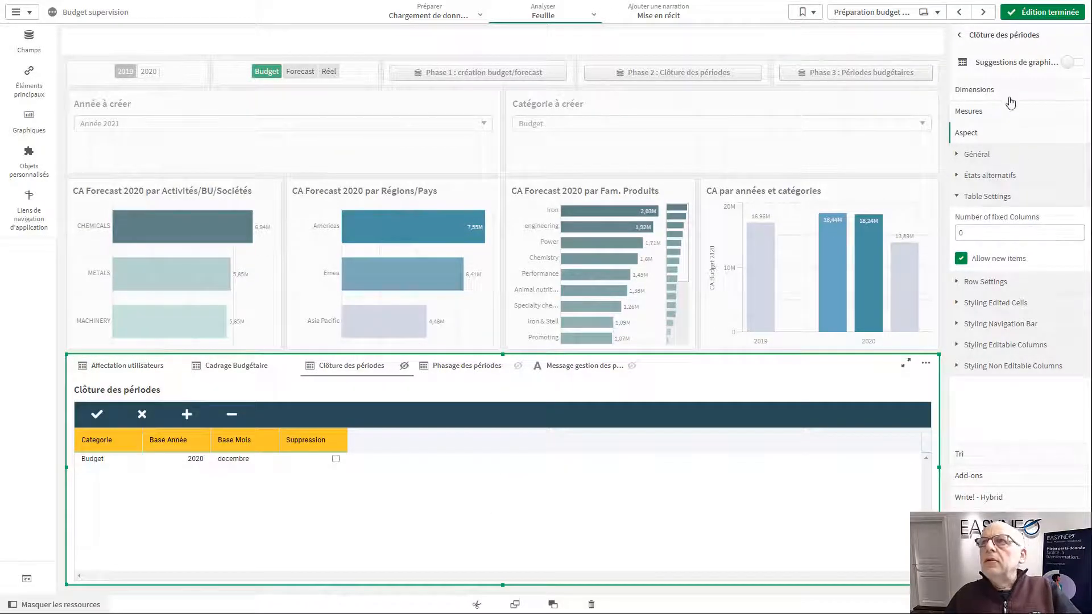
left_click(965, 35)
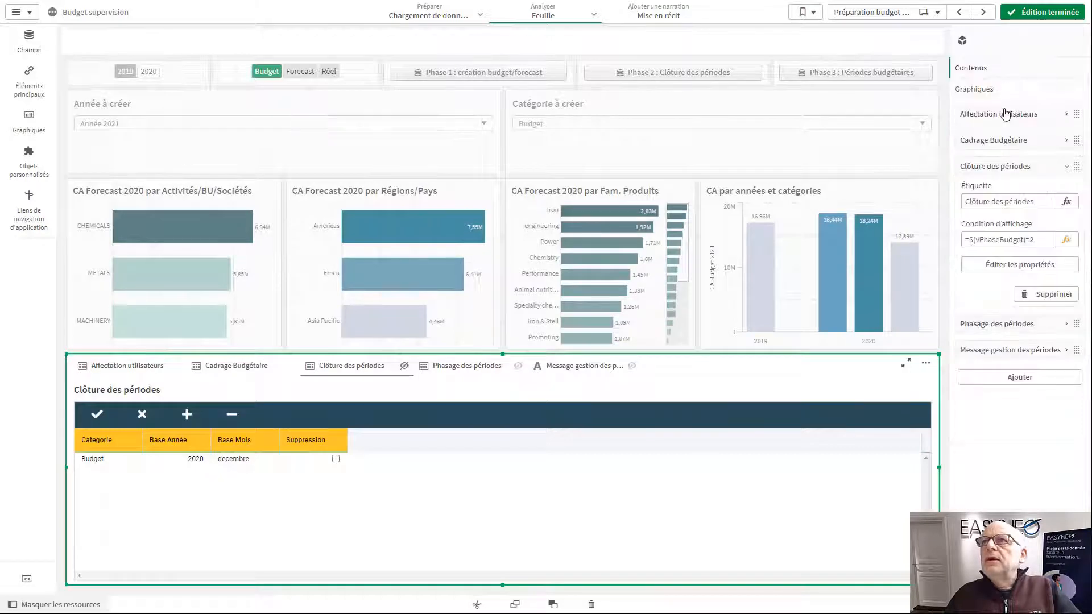
left_click(1005, 114)
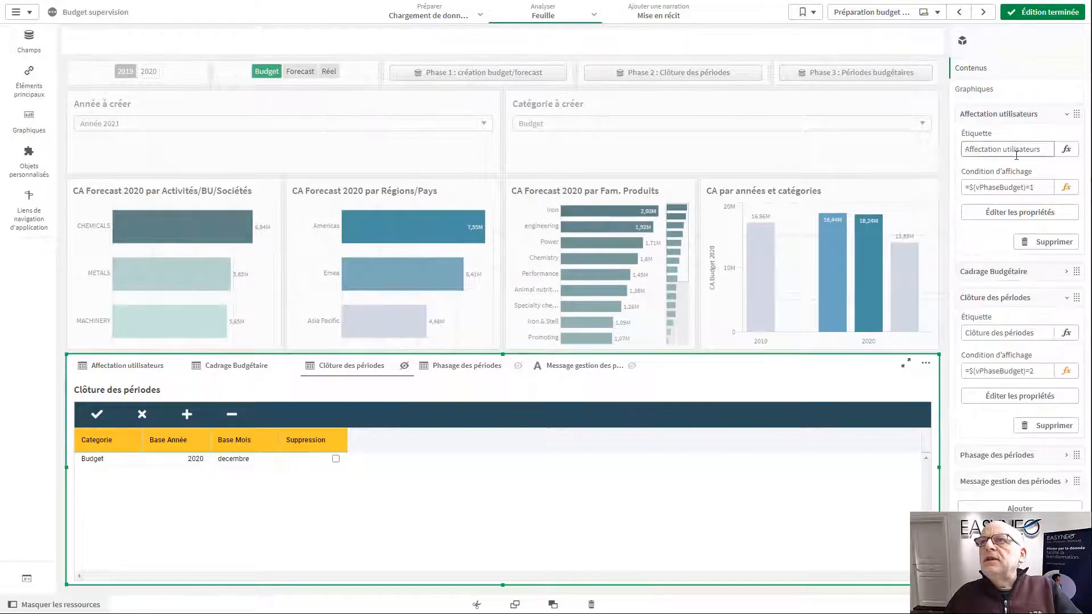
left_click(1029, 214)
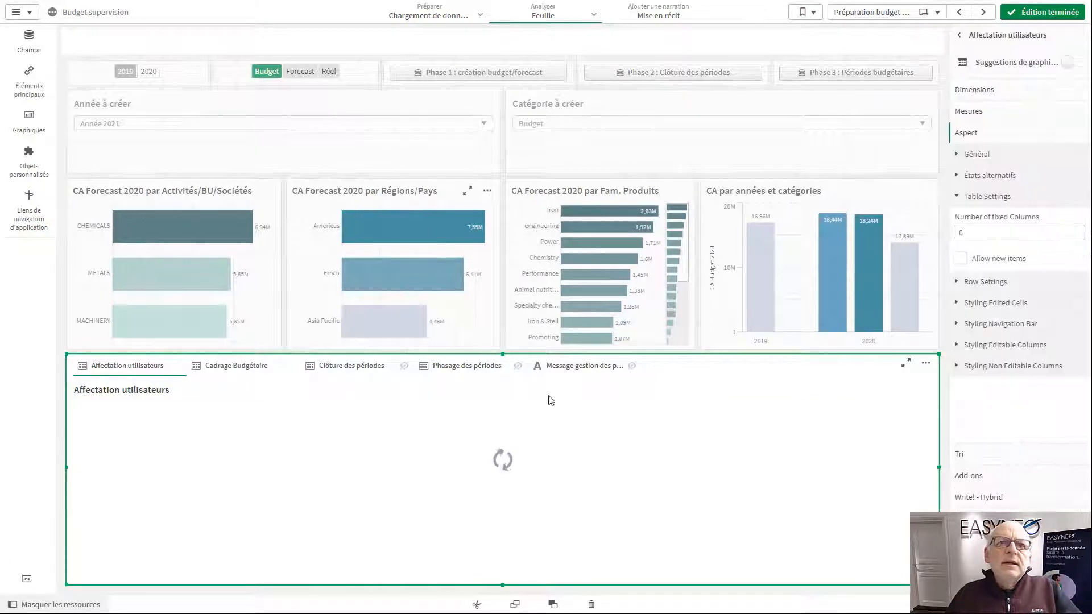
- Examine the Contributeur dimension's dropdown settings, switching Activate as Associated Field off and on again
left_click(1006, 91)
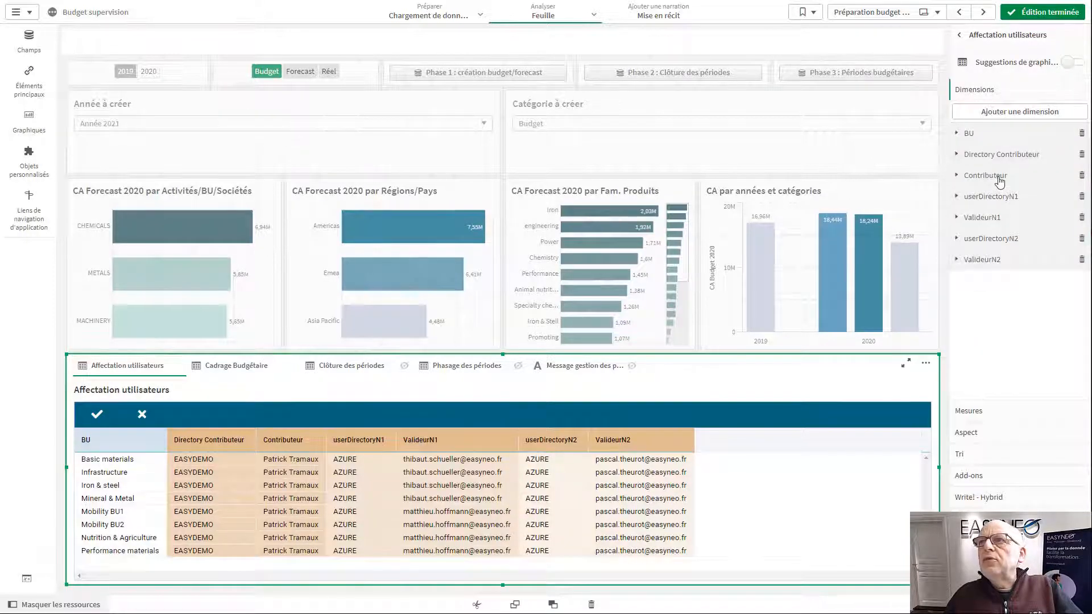
left_click(999, 180)
scroll(1012, 267, "down", 3)
scroll(1014, 269, "down", 1)
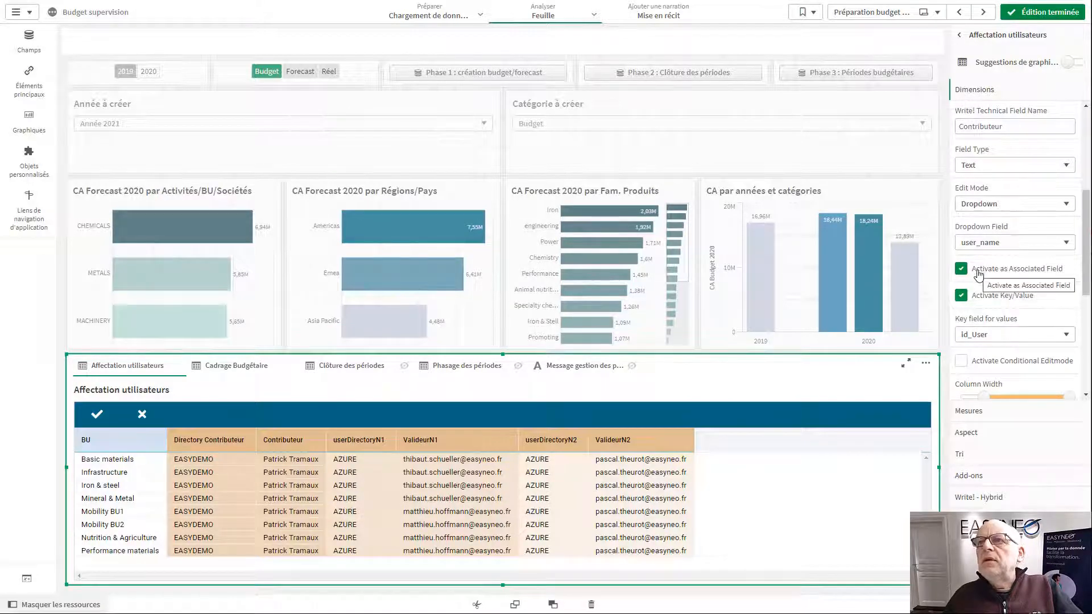
left_click(1046, 273)
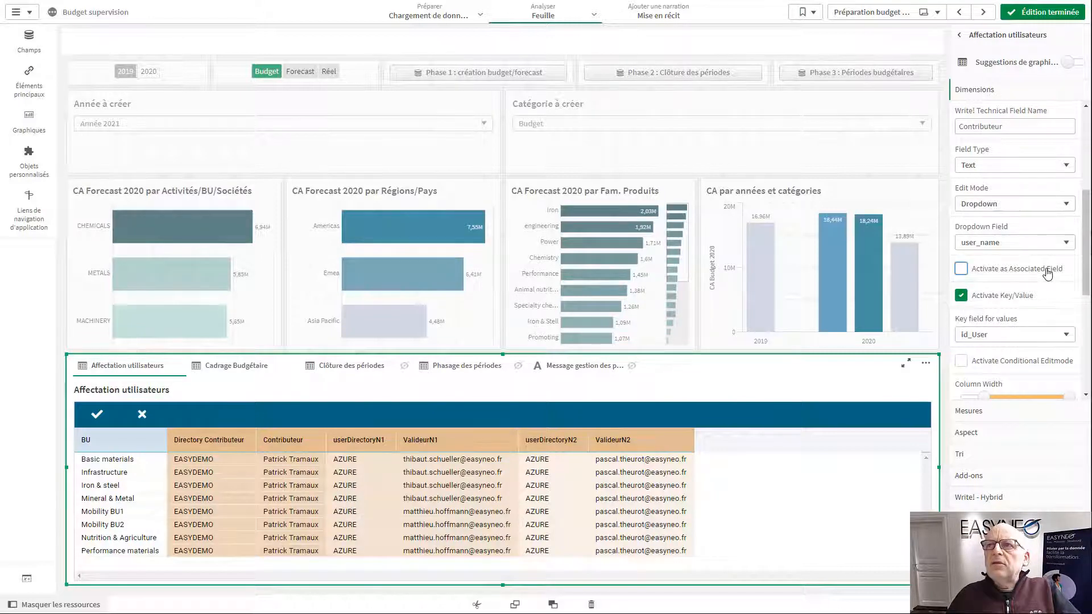
left_click(977, 278)
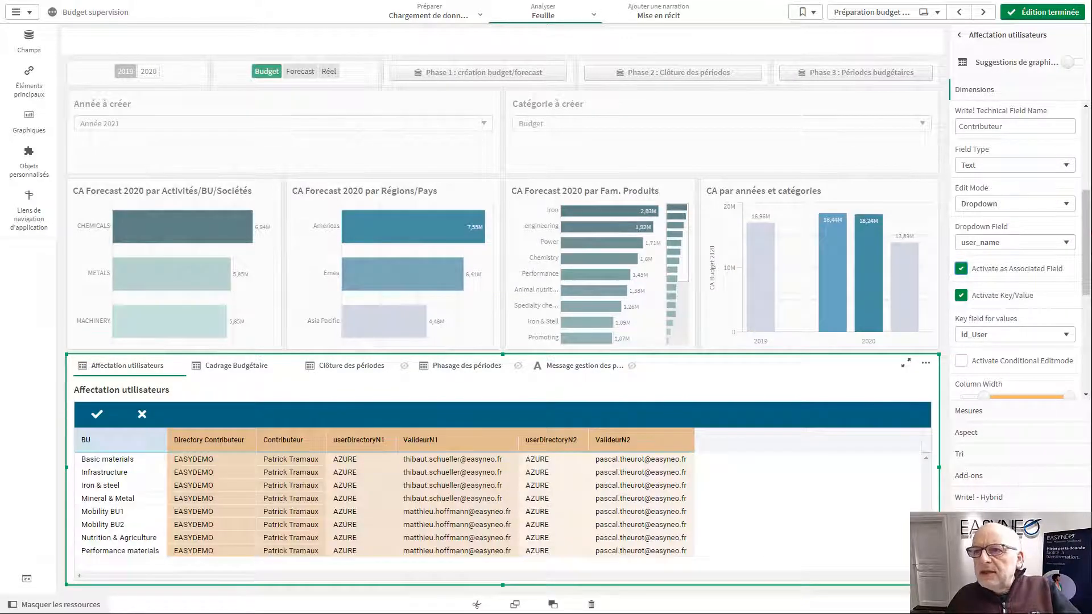
- Examine the table's associated dropdown groups for directories, contributor and validators, and close their settings without saving
left_click(1001, 519)
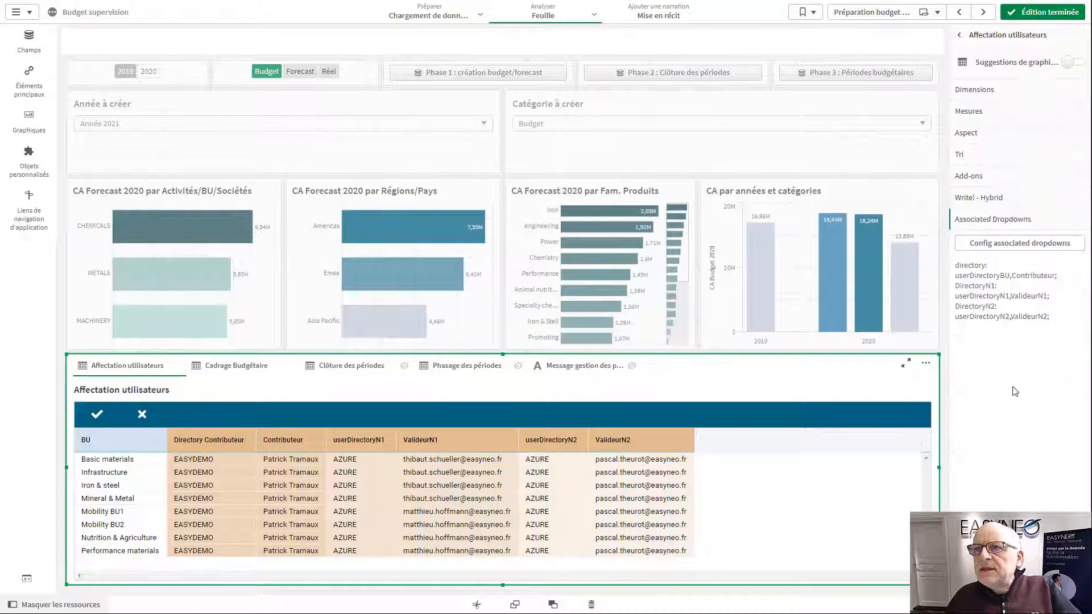
left_click(1017, 255)
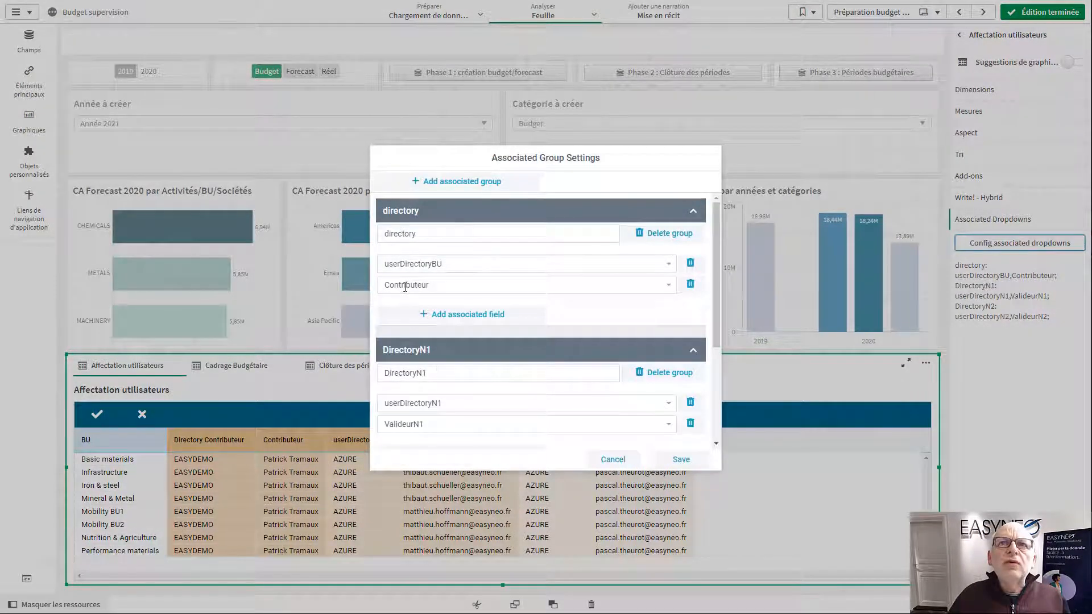
scroll(432, 335, "down", 4)
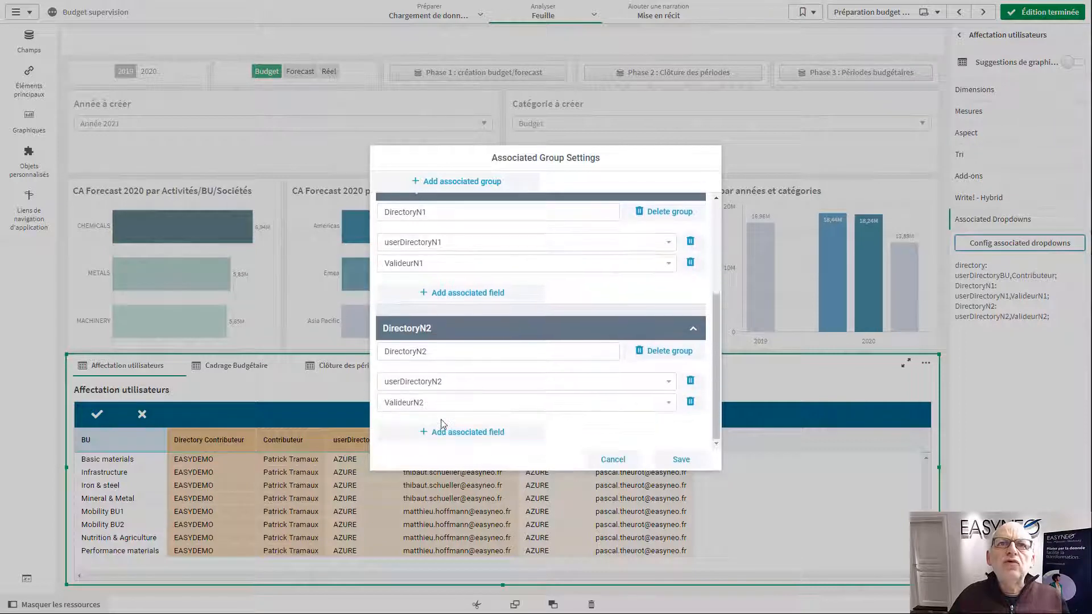
left_click(618, 459)
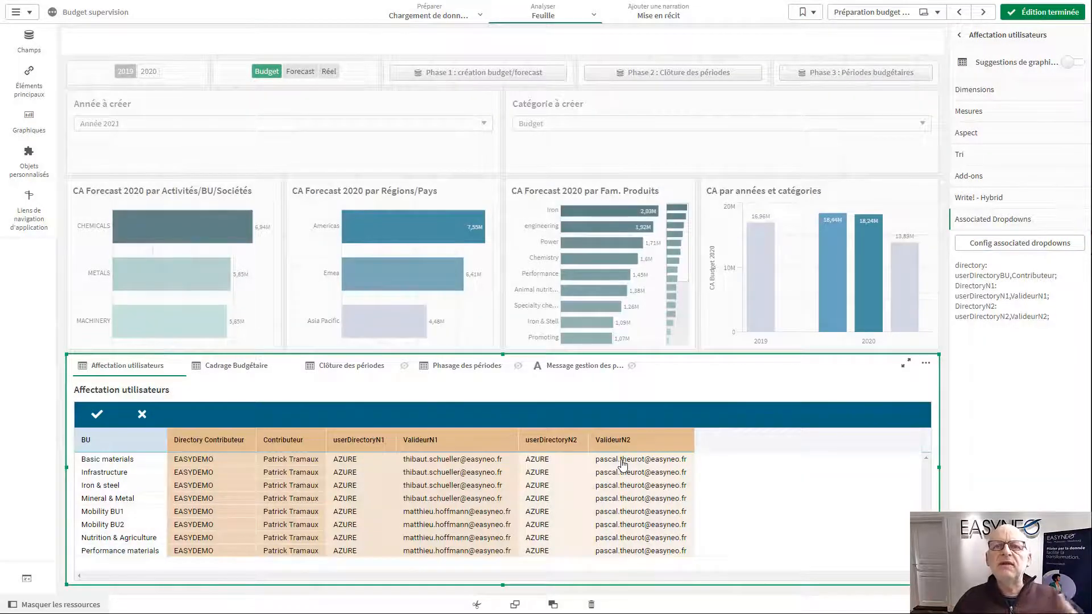
- Finish editing the sheet and display the Cadrage Budgétaire table
left_click(1037, 17)
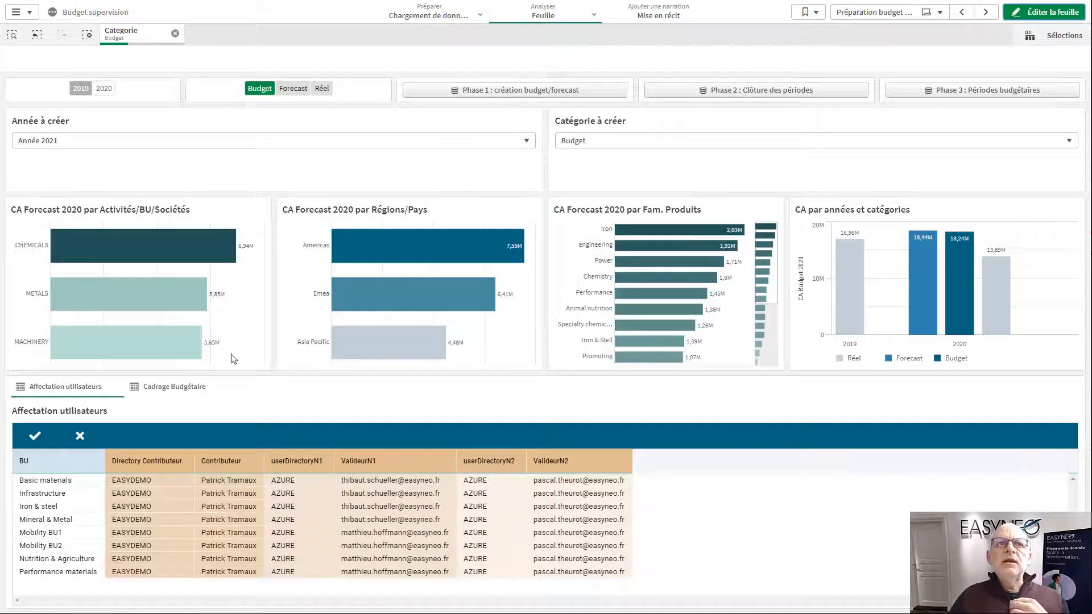
left_click(187, 387)
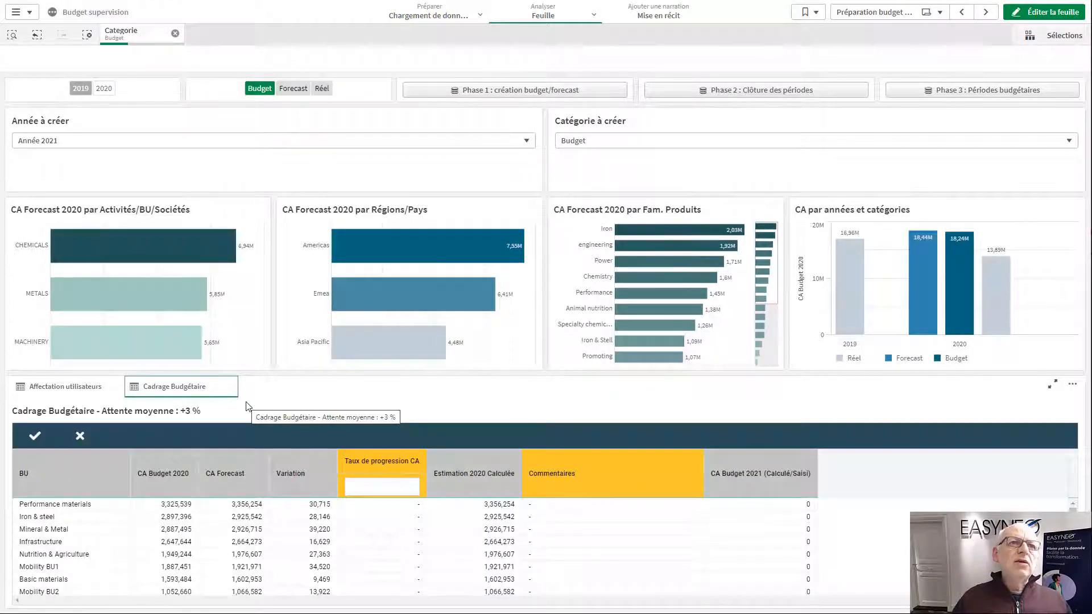
- Set the Taux de progression CA to 3 for all BUs, and set Iron & steel to 2
left_click(405, 488)
type("3")
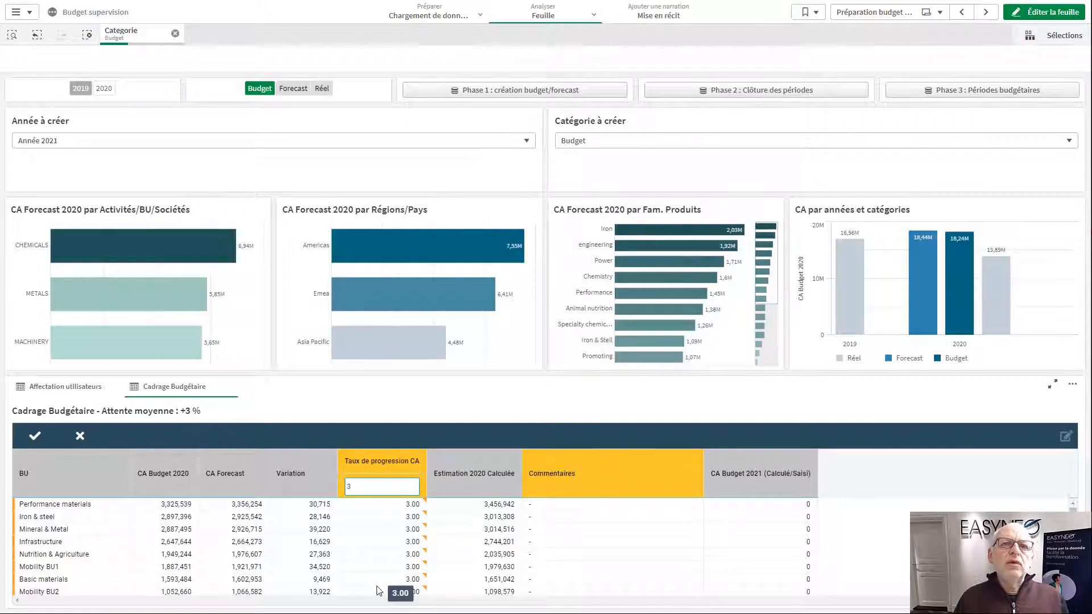
left_click(410, 517)
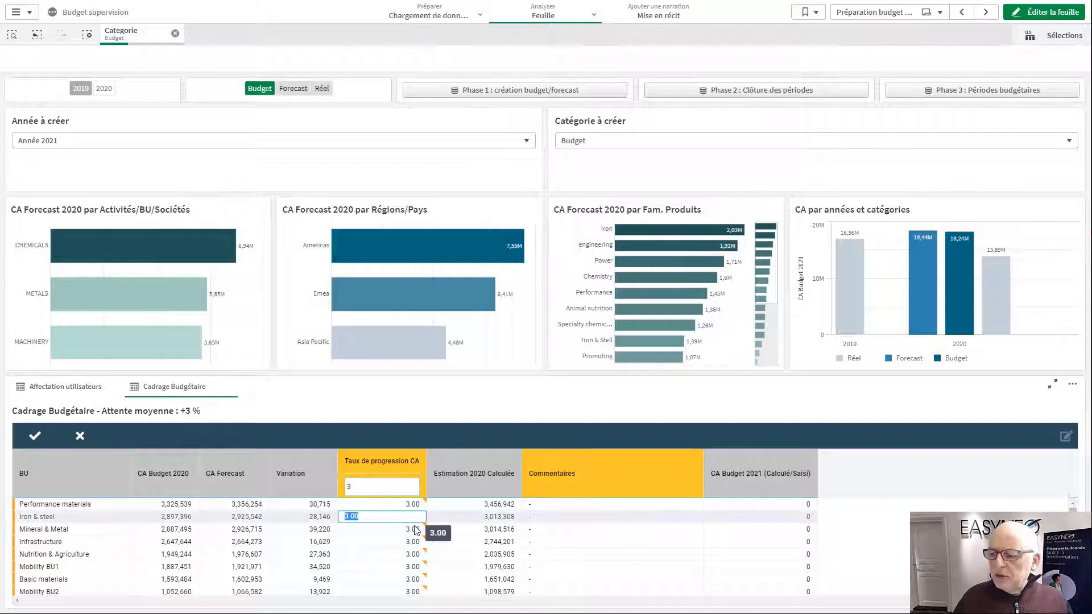
type("2")
key("Return")
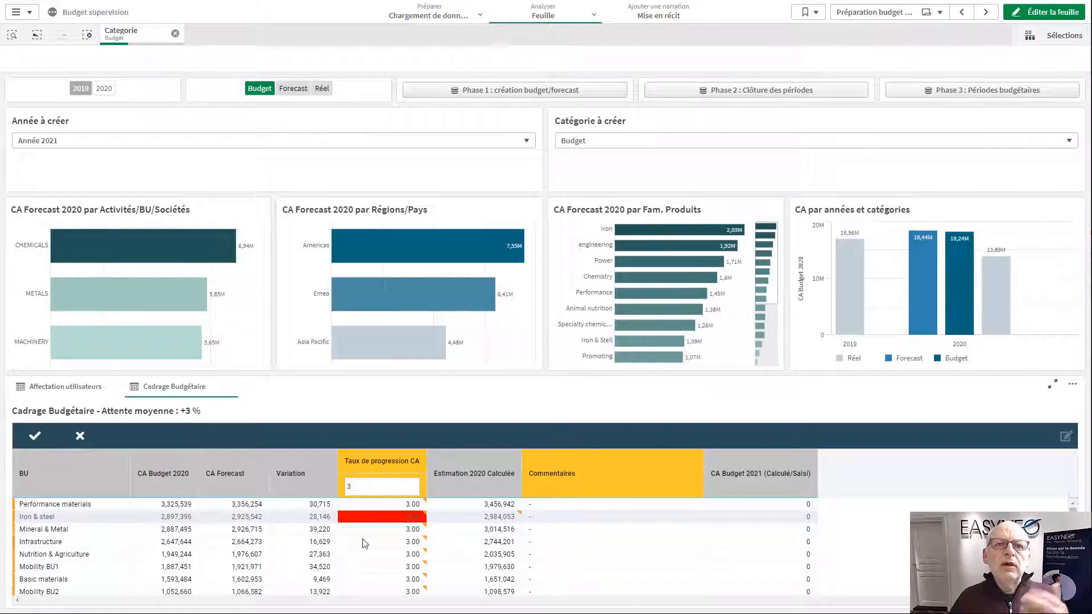
- Set the growth rates of Infrastructure to 9, Nutrition & Agriculture to -6 and Mobility BU1 to -8
left_click(397, 542)
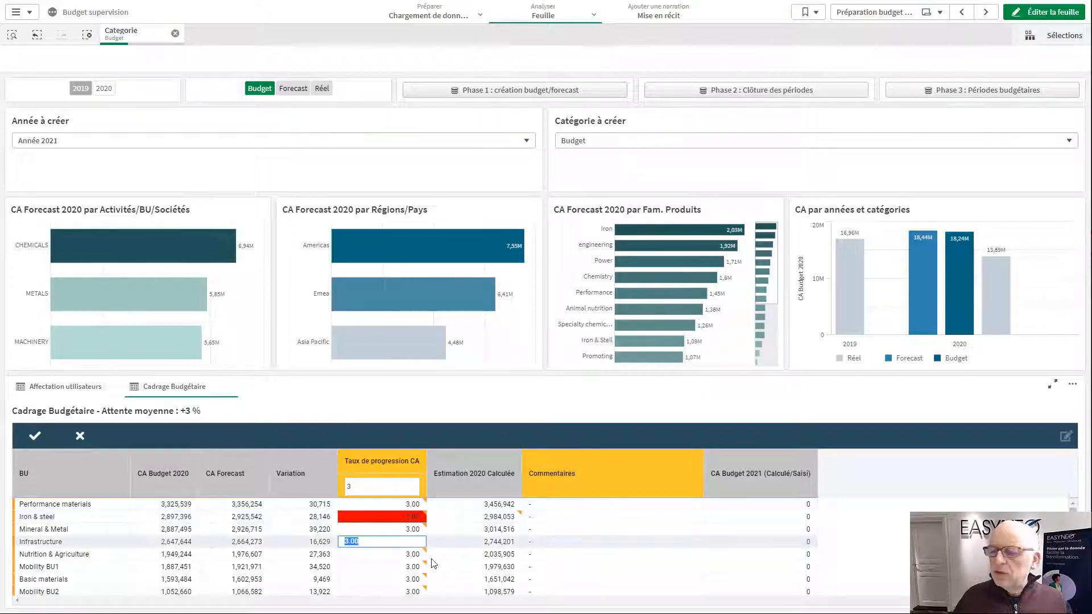
type("9")
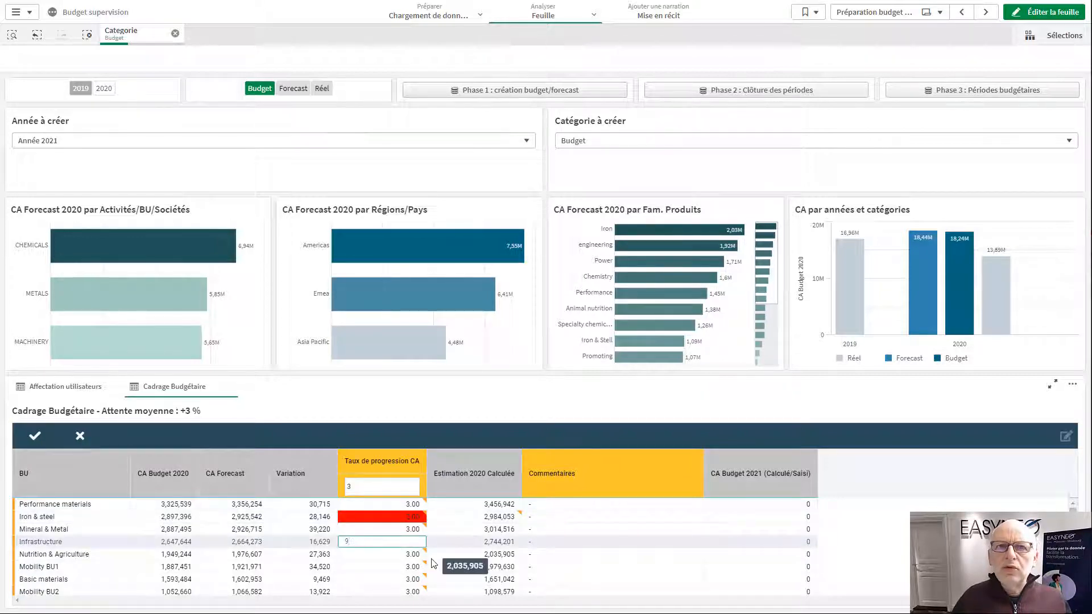
left_click(373, 555)
type("-6")
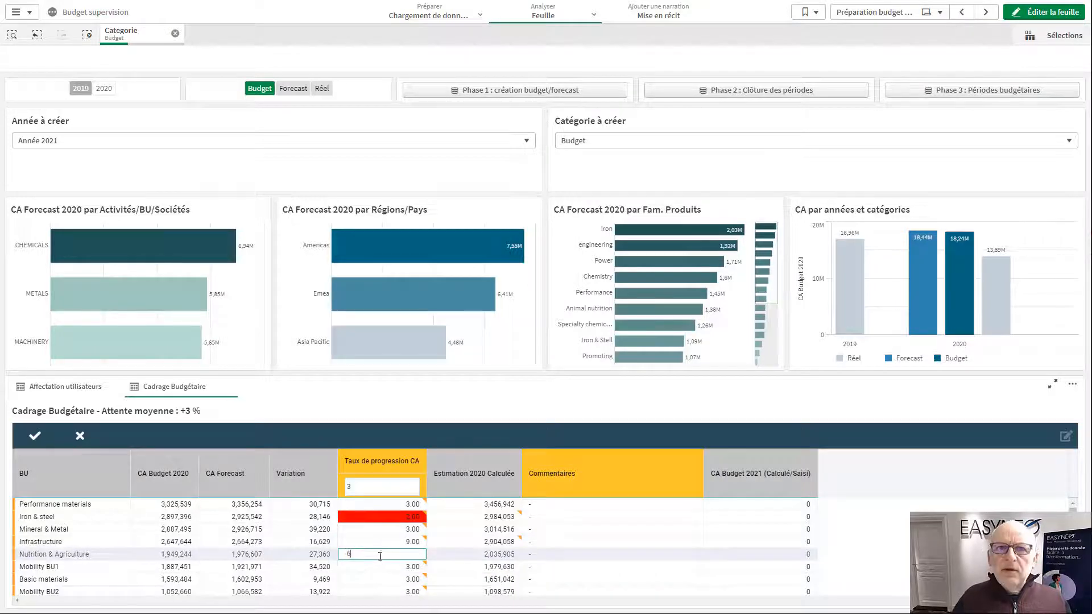
left_click(393, 570)
type("-8")
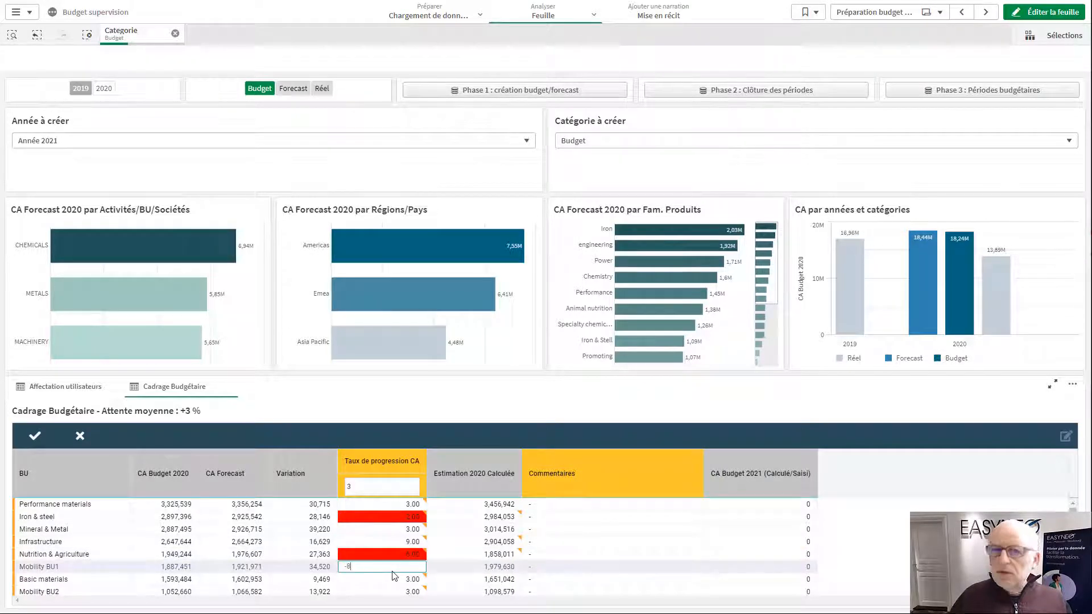
left_click(393, 578)
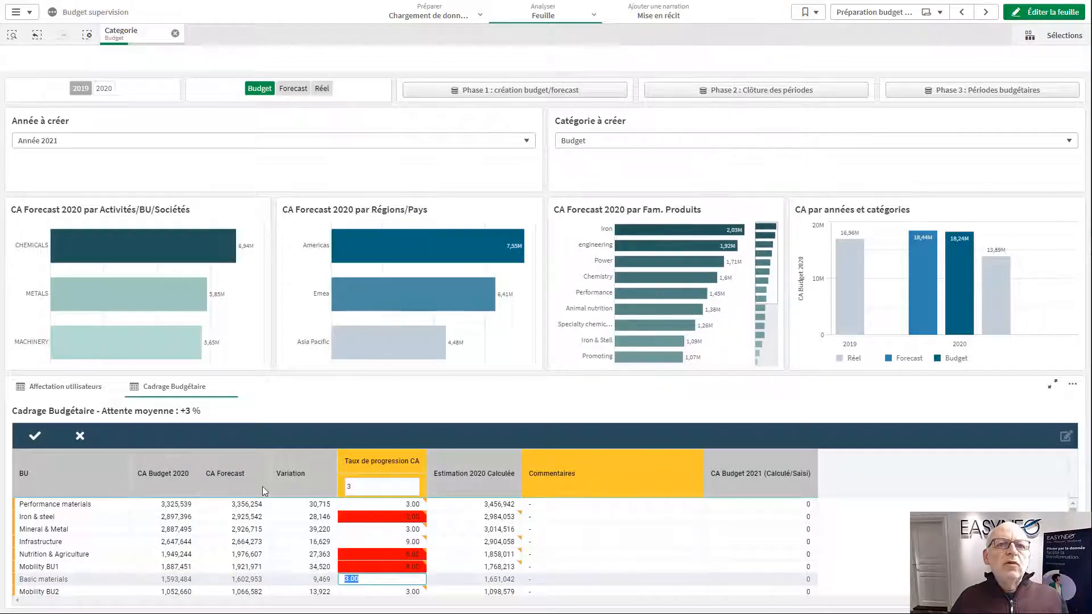
- Check the Iron & steel and Performance materials growth rates and save the Cadrage Budgétaire entries
left_click(385, 517)
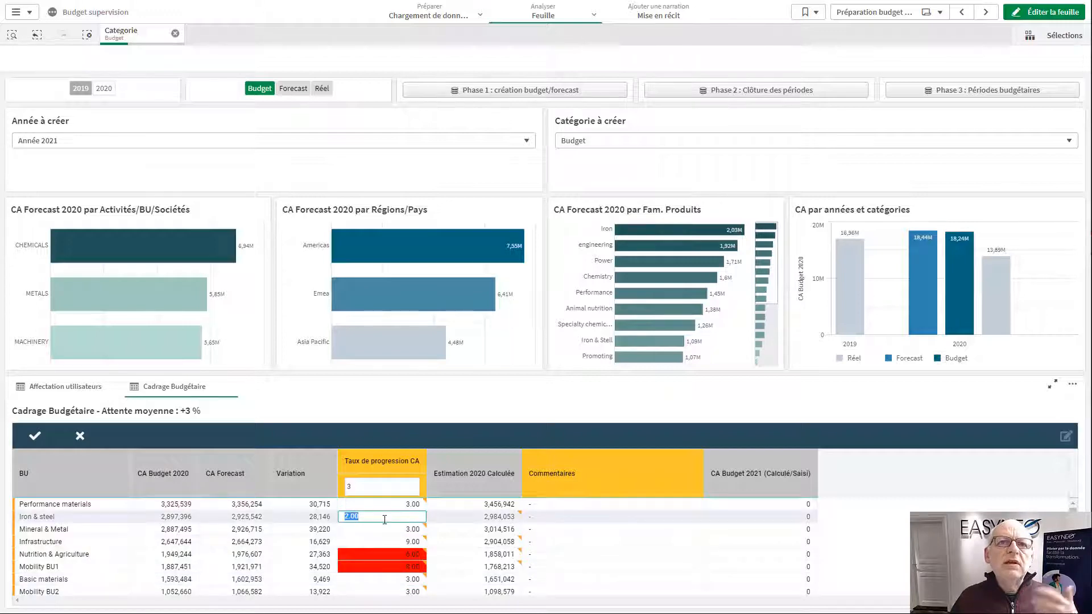
type("-2")
left_click(385, 505)
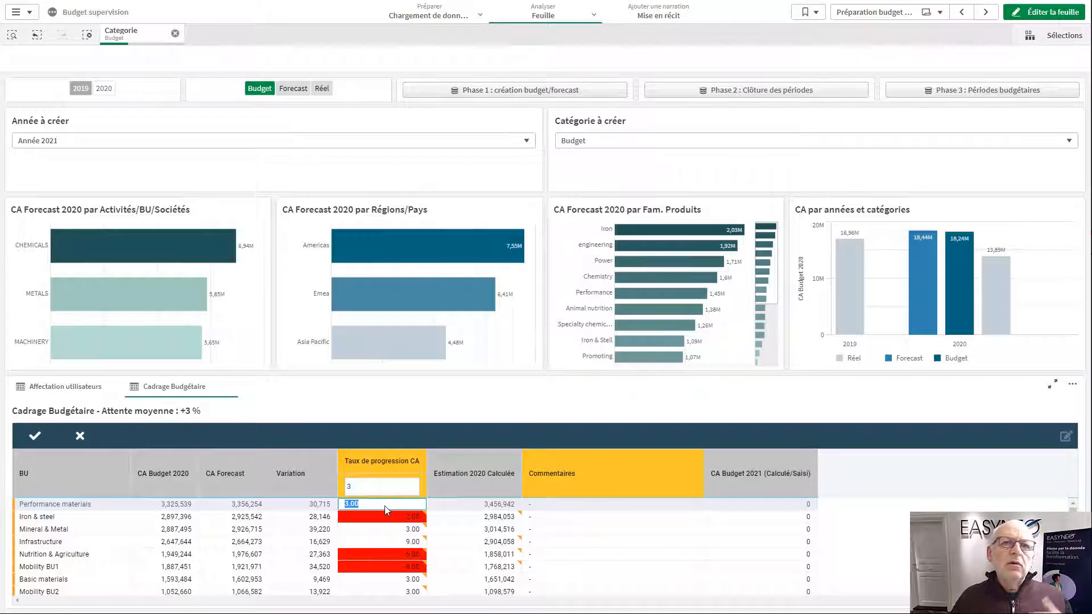
left_click(35, 436)
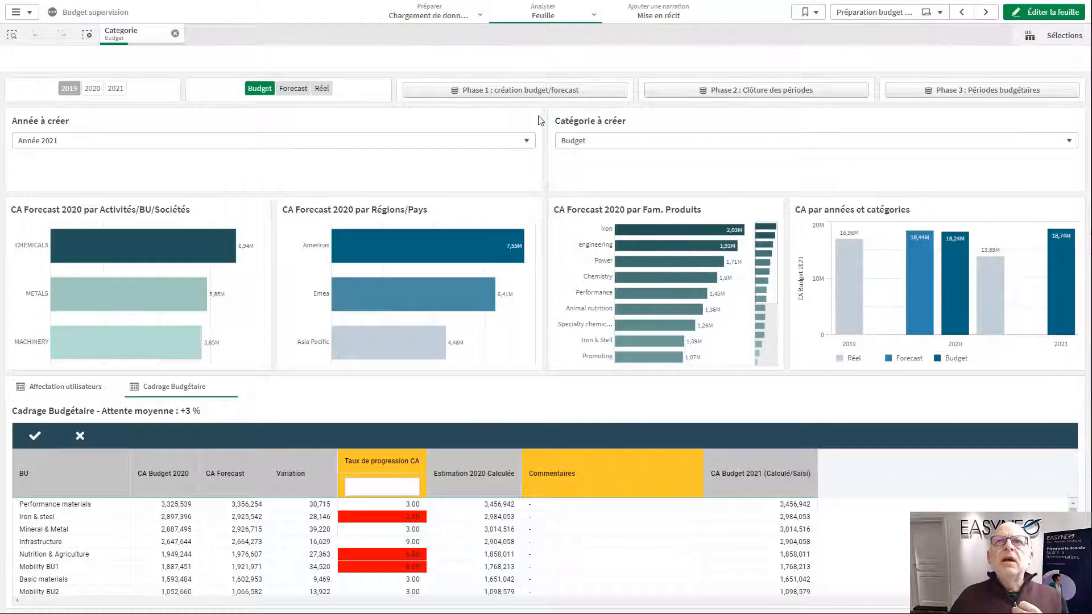
- Display the period closing table of Phase 2 for all categories by clearing the Categorie selection
left_click(734, 95)
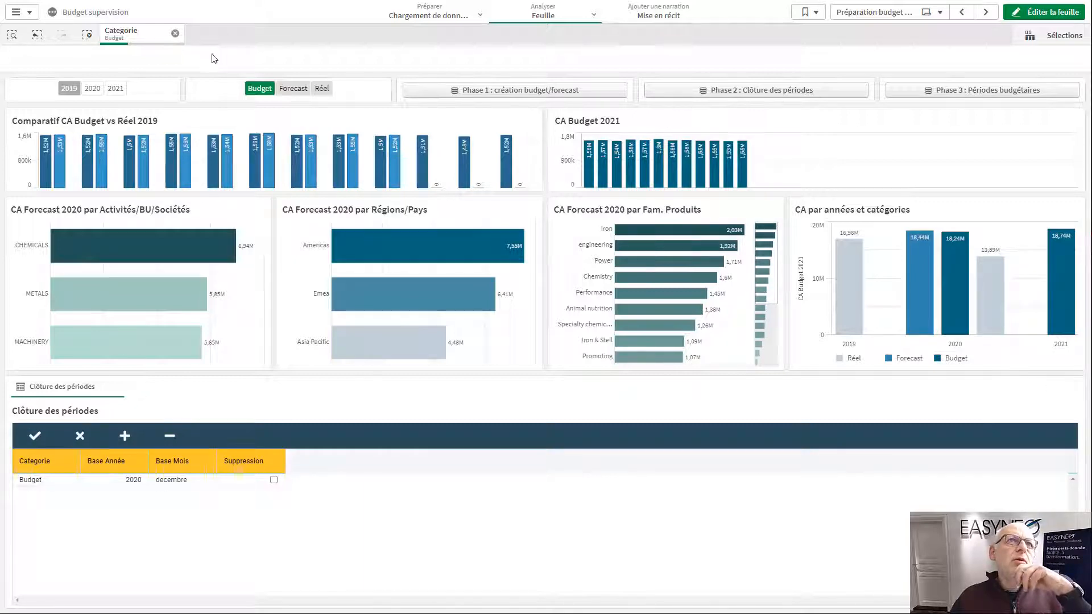
left_click(174, 34)
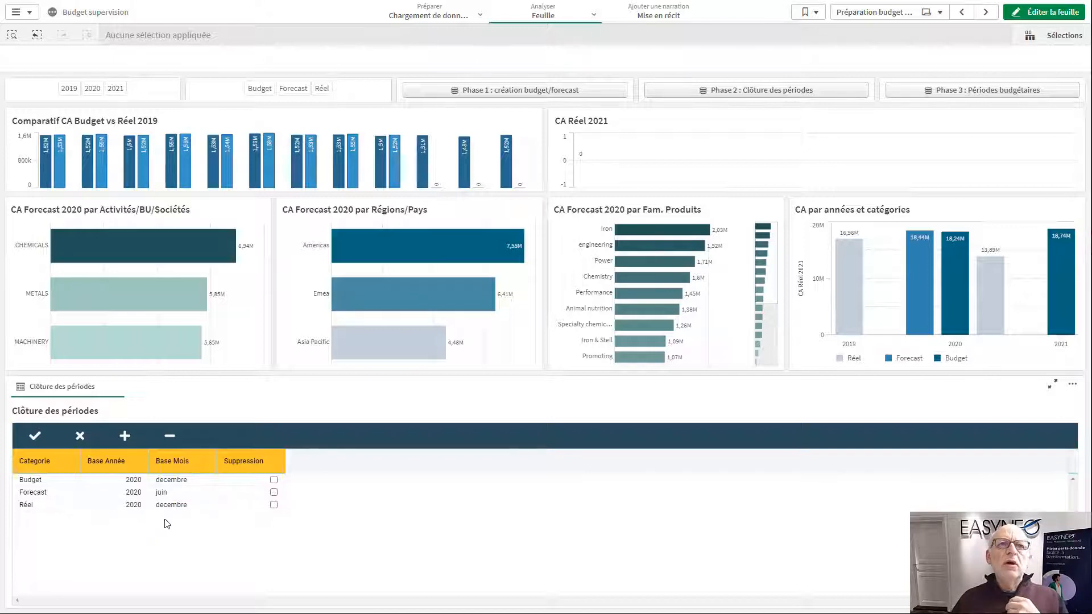
- Display the budget periods of Phase 3, filtered on year 2021 and category Budget
left_click(979, 90)
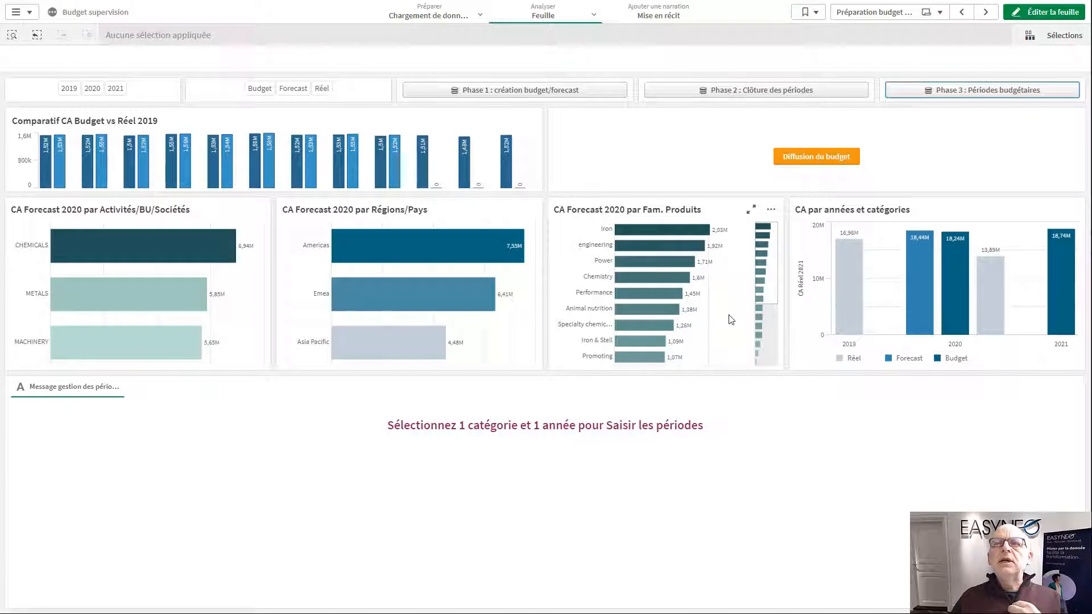
left_click(116, 89)
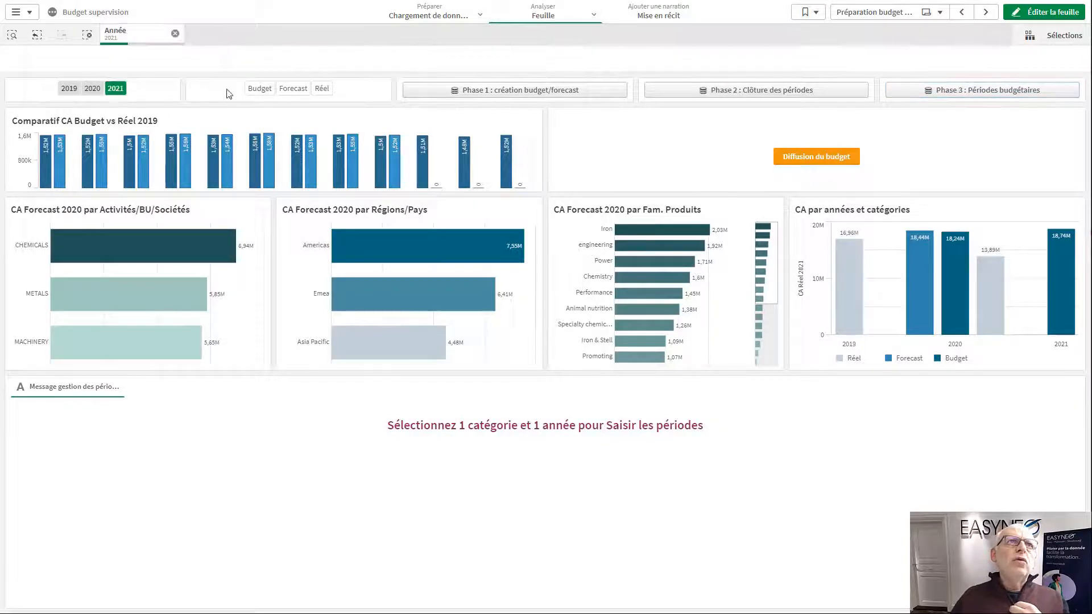
left_click(257, 90)
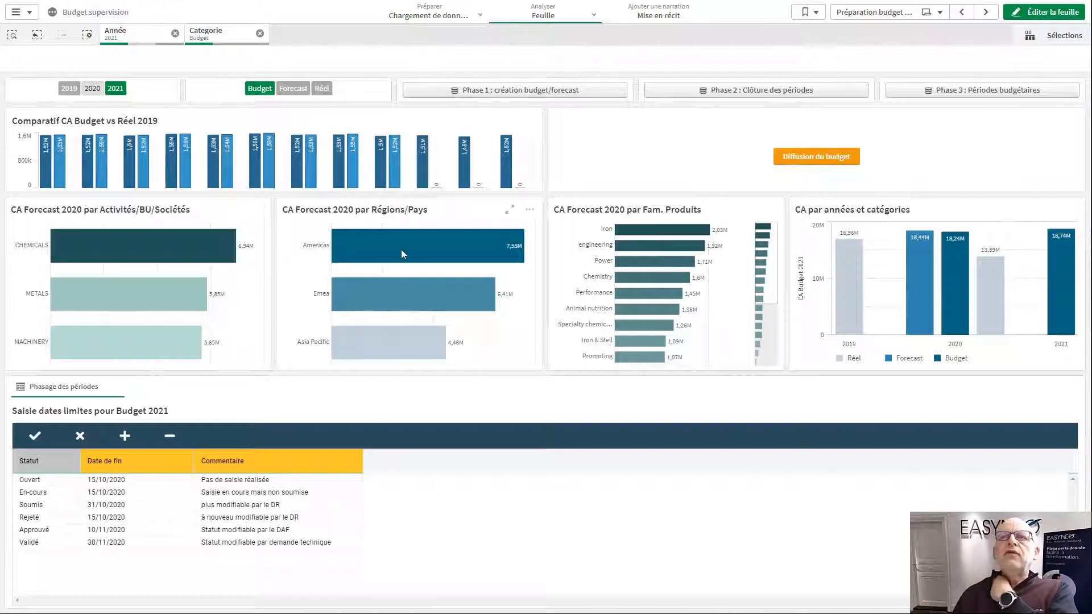
- Bring the Budget Saisie window in front of the supervision sheet and enlarge it to fill the screen
mouse_move(401, 250)
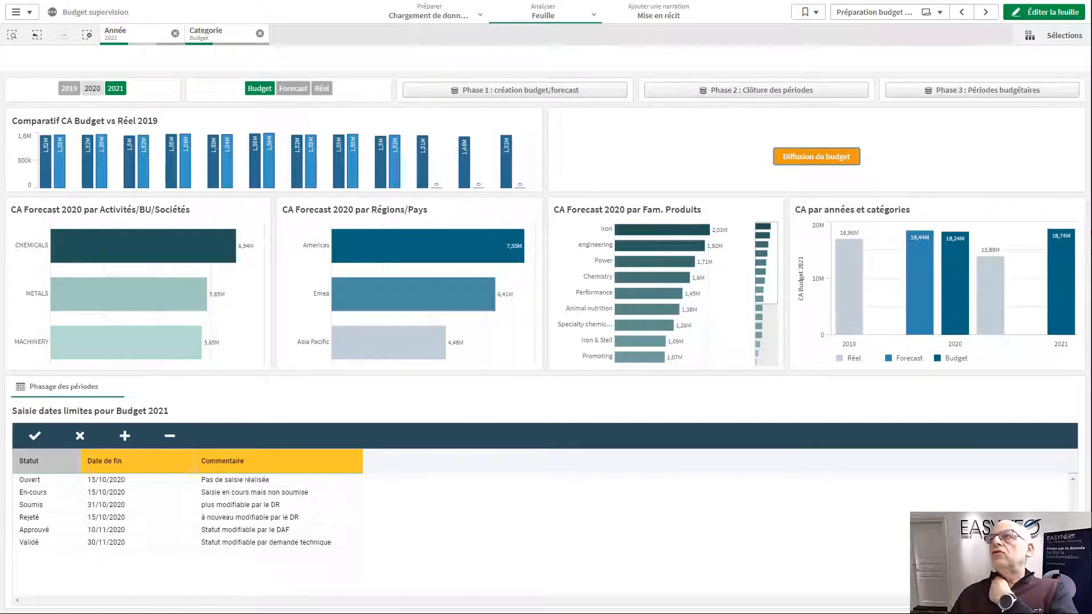
left_click_drag(1091, 9, 596, 15)
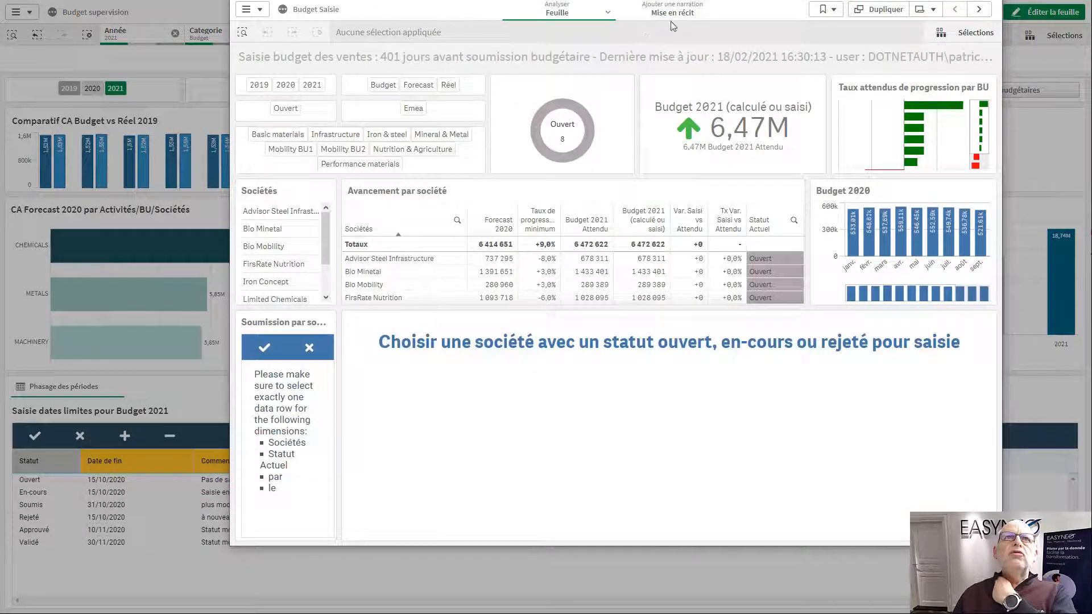
left_click_drag(595, 0, 366, 0)
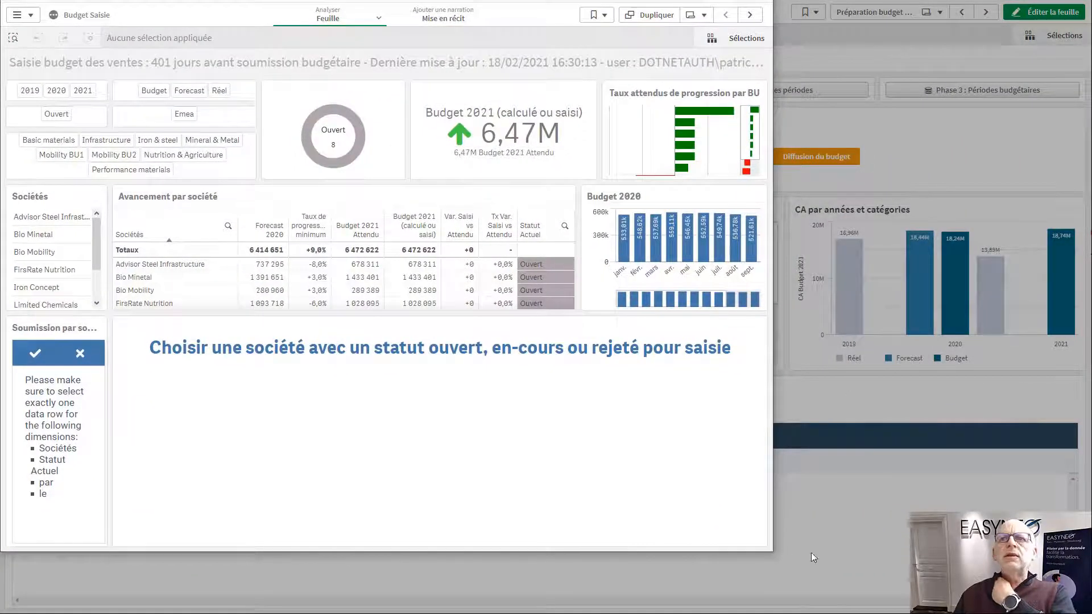
left_click_drag(770, 552, 1089, 611)
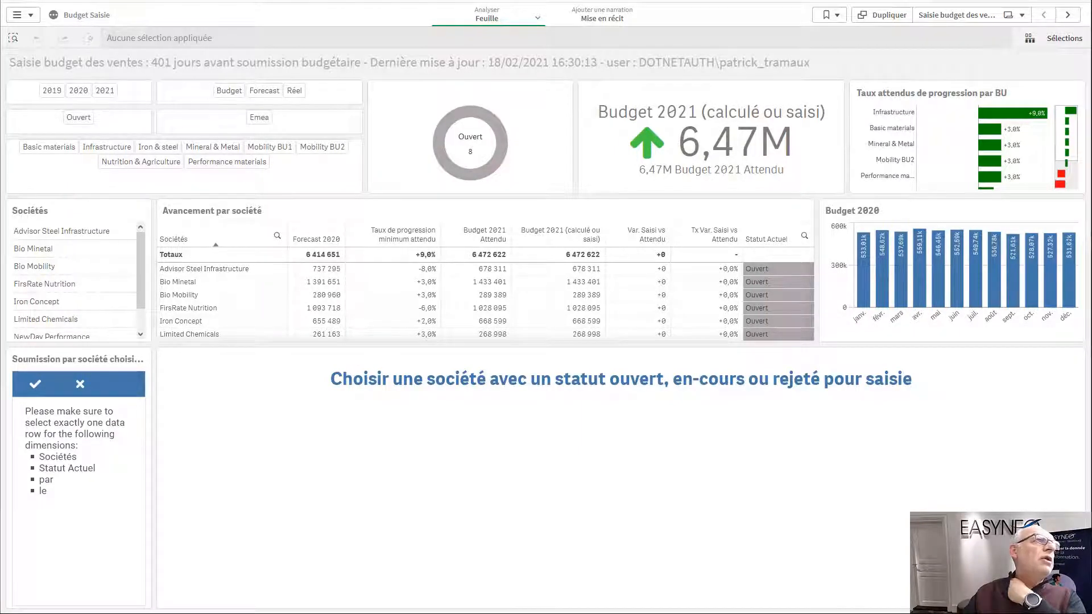
- Bring the budget notification e-mail into view, examine its deadline and company list, and move it away again
left_click_drag(0, 28, 485, 20)
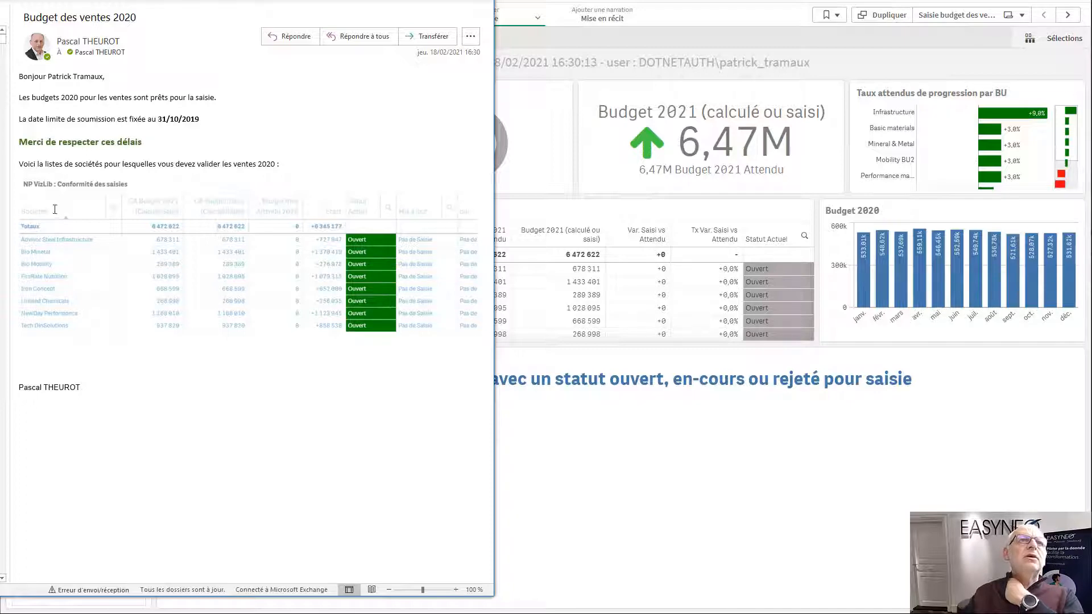
left_click_drag(466, 3, 0, 21)
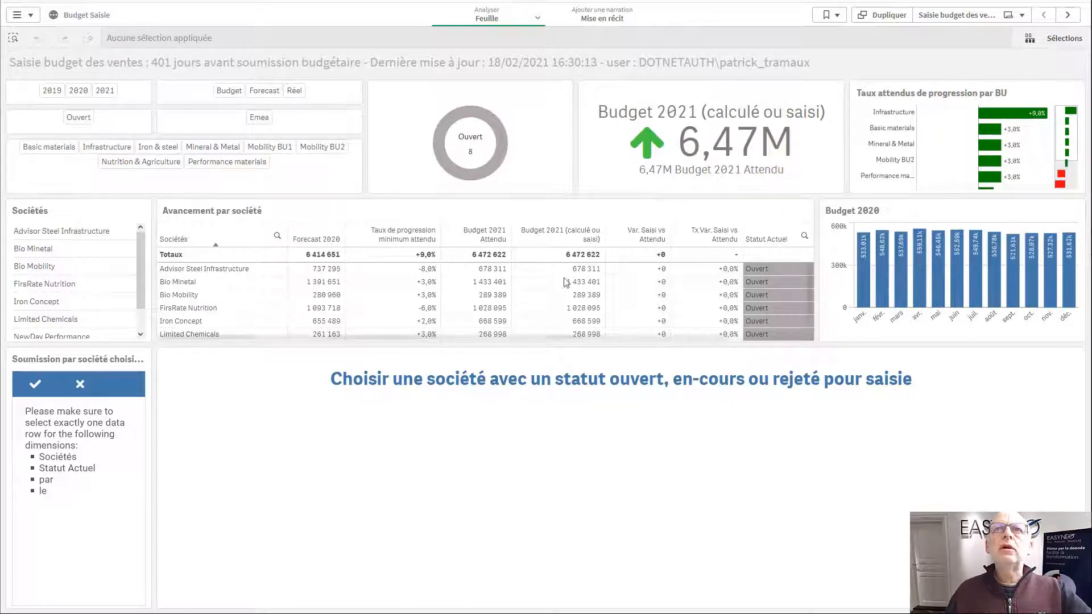
- Filter on 2021 and company Bio Minetal, and set the January amounts of Ferroalloys to 20k, Iron ore to 15k and petroleum coke to 25k
left_click(108, 95)
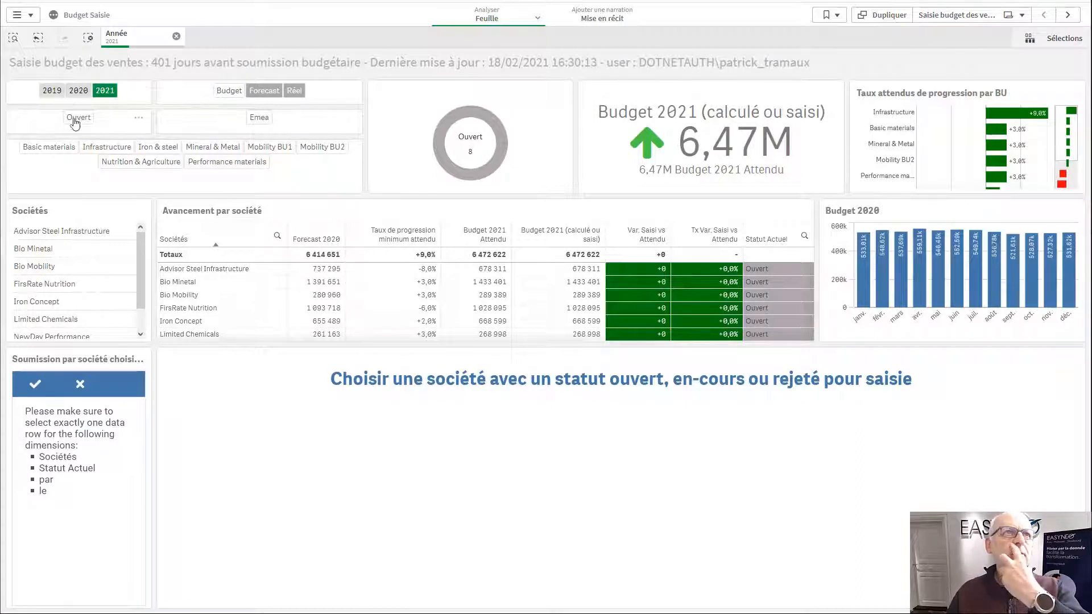
left_click(79, 250)
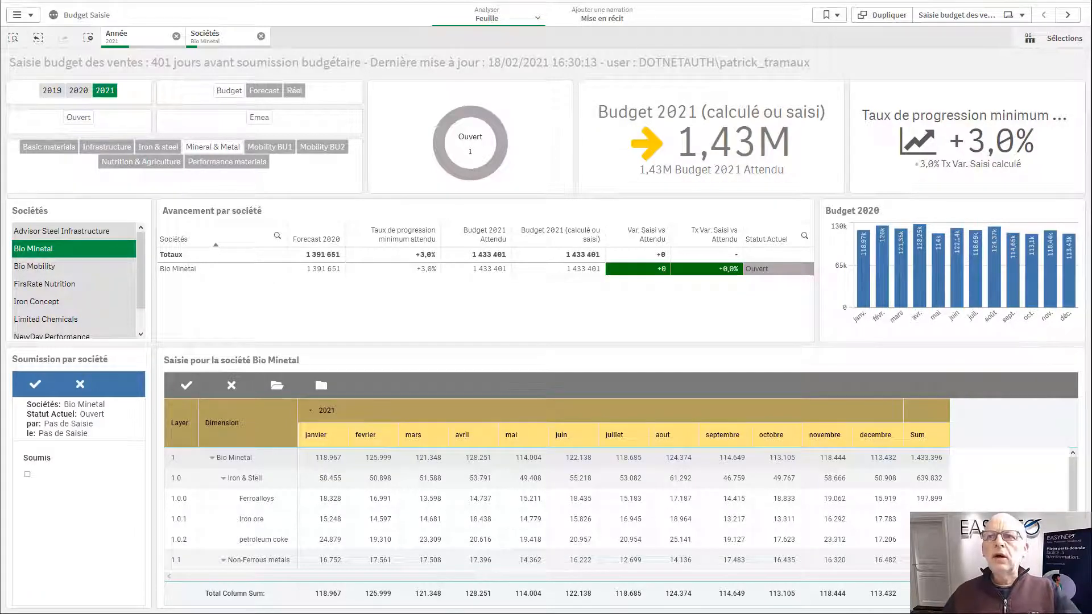
left_click(341, 502)
type("20k")
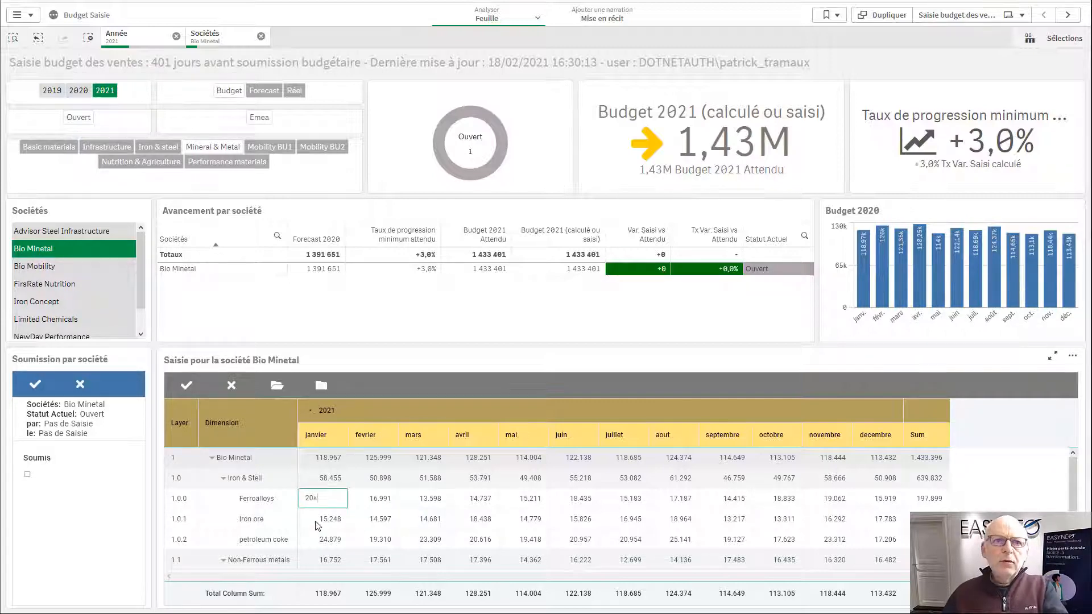
left_click(317, 524)
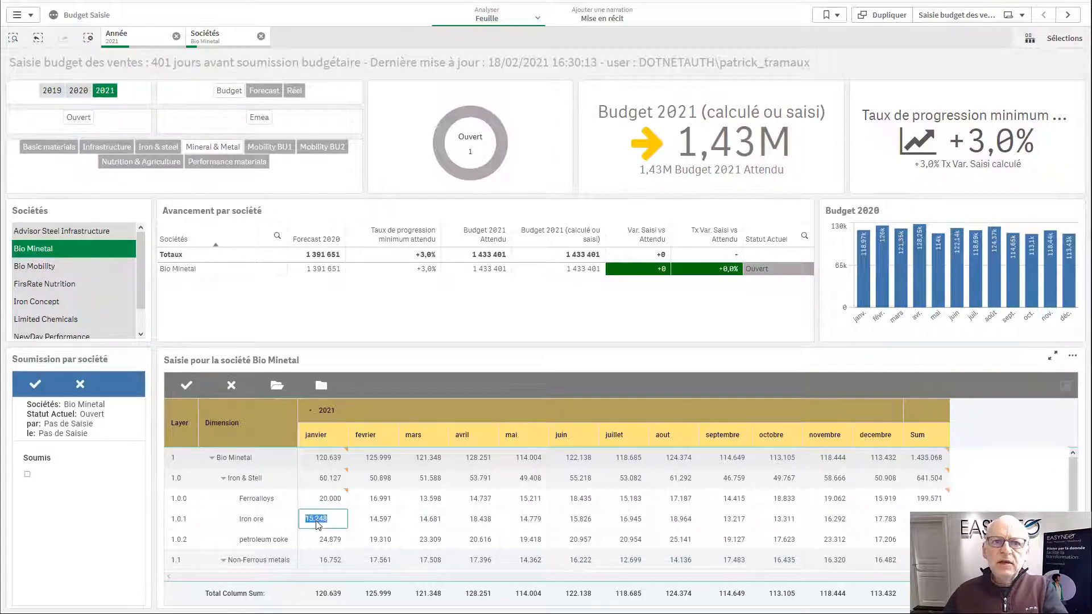
type("15k")
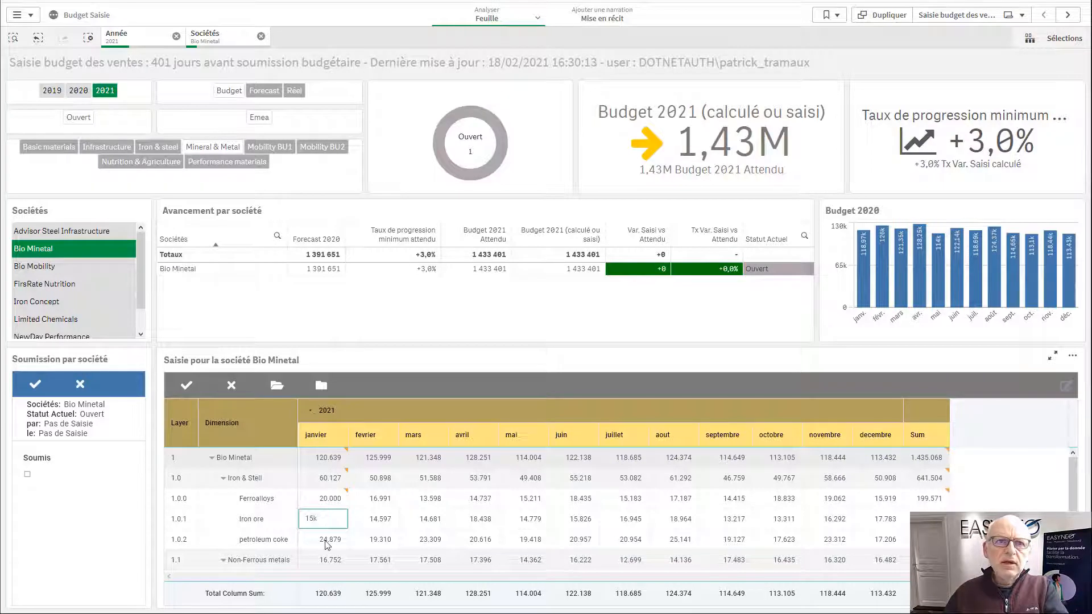
left_click(327, 541)
type("25k")
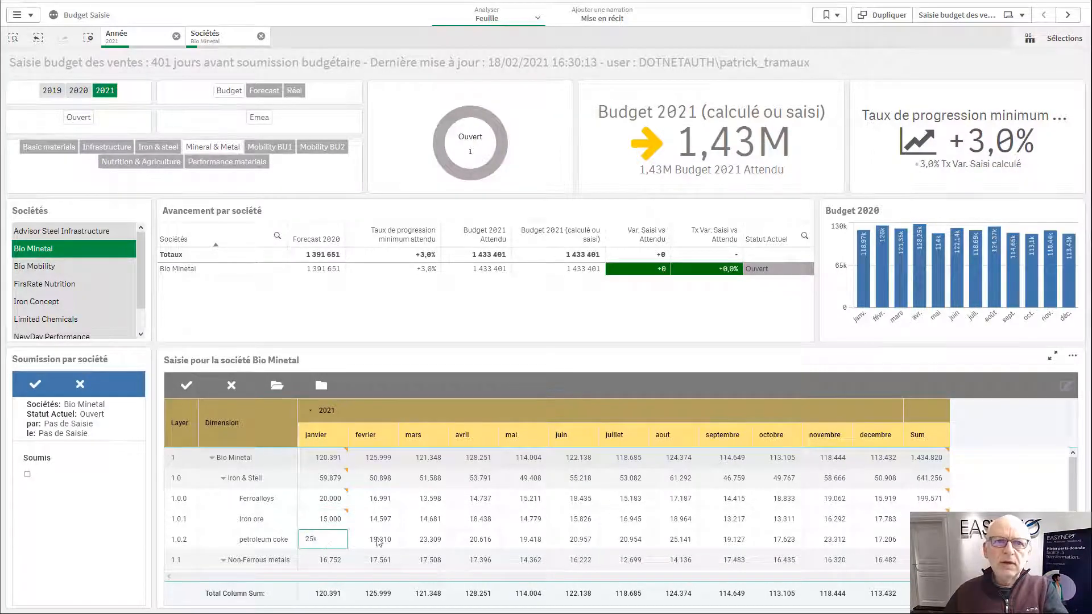
- Set the February subtotal of the Iron & Stell family to 60k
left_click(377, 540)
left_click(383, 481)
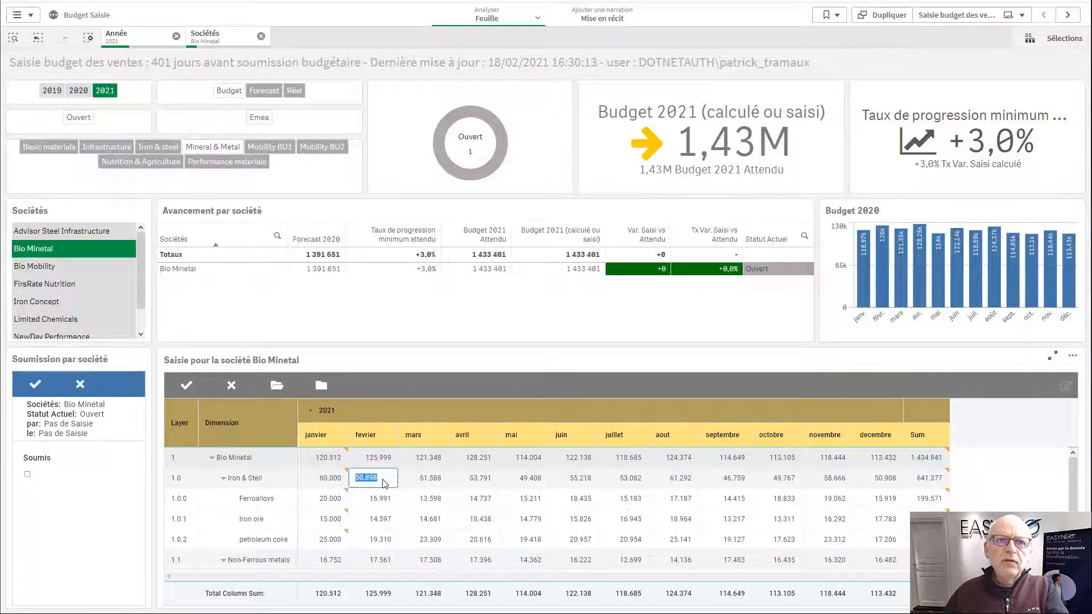
type("60k")
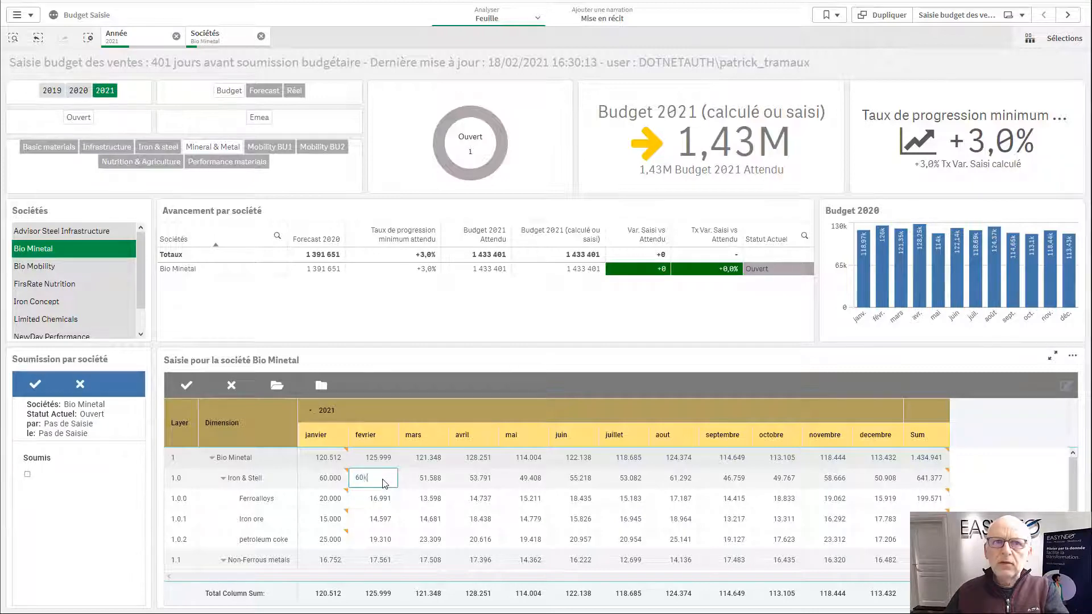
left_click(427, 496)
- Set Bio Minetal's total for the year 2021 to 2m
left_click(925, 457)
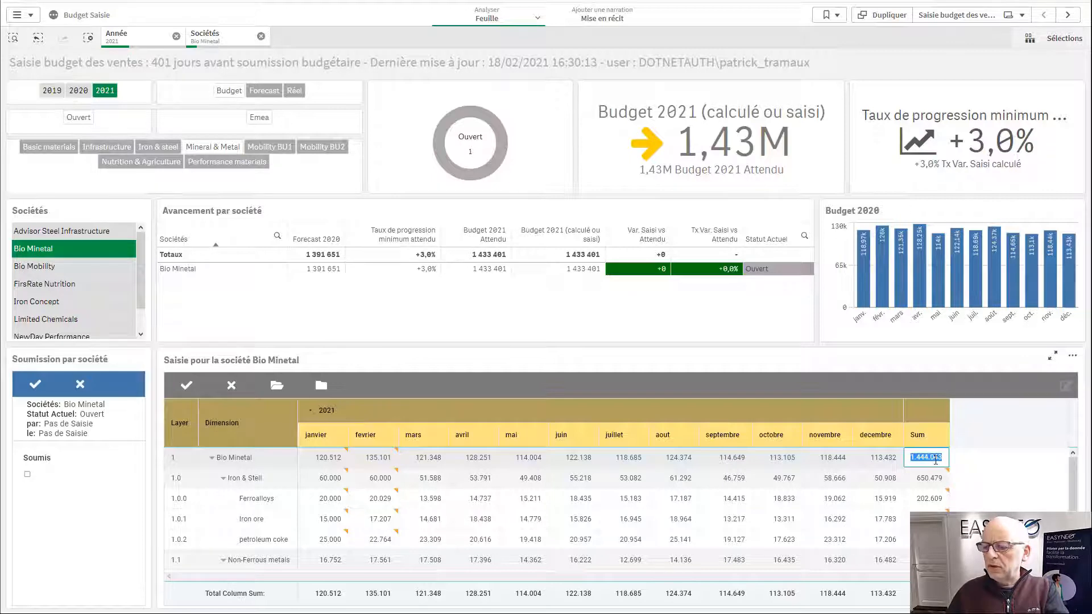
type("2.000.000")
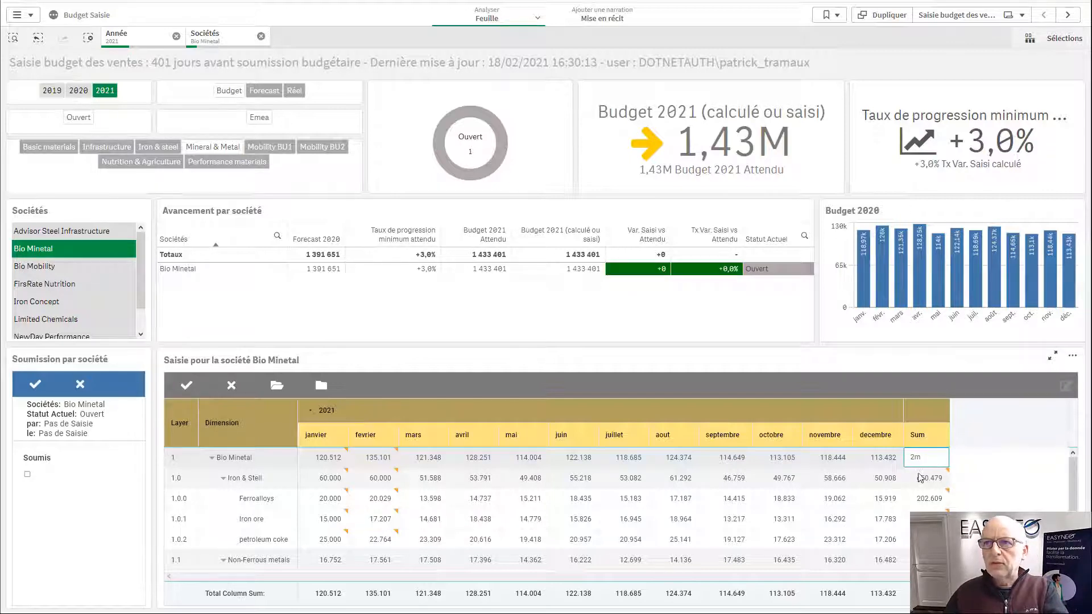
key("Return")
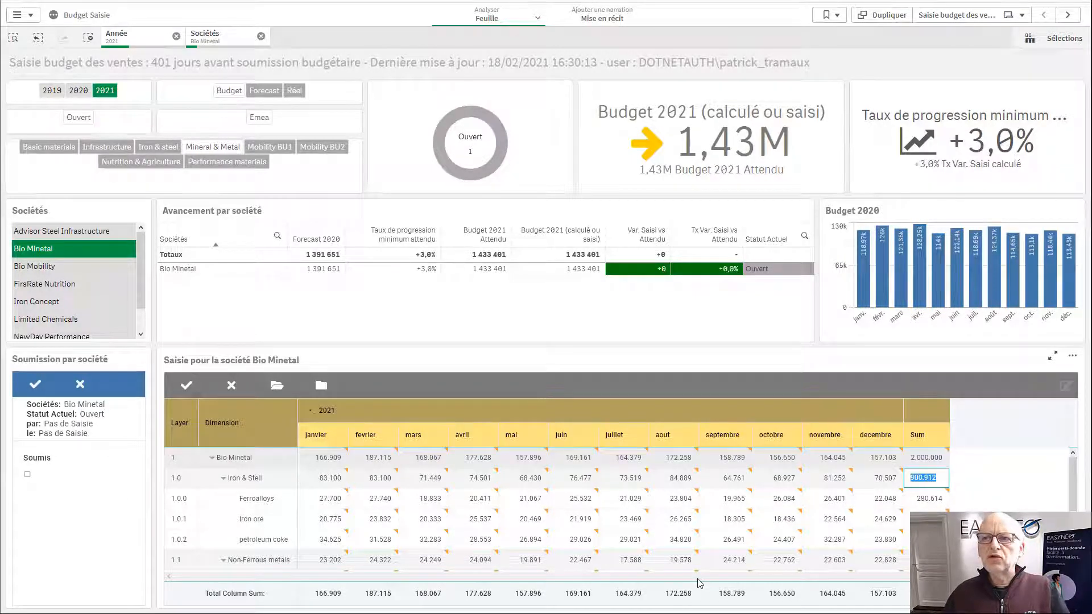
- Set the July amount of Iron ore to 25,000 and open the July amount of Ferroalloys for editing
left_click(634, 519)
type("25000")
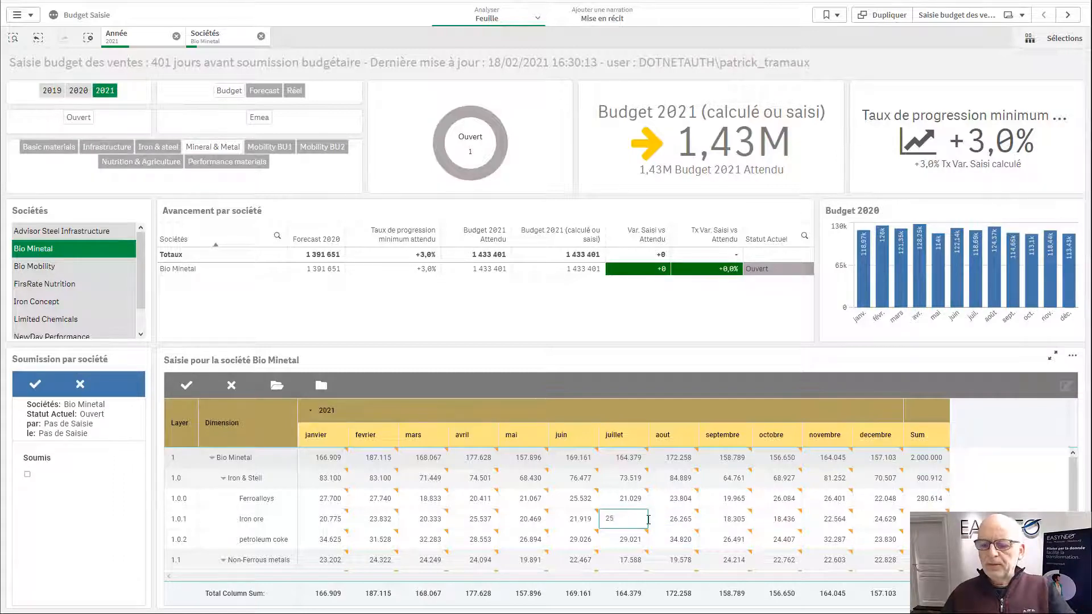
key("Return")
left_click(639, 500)
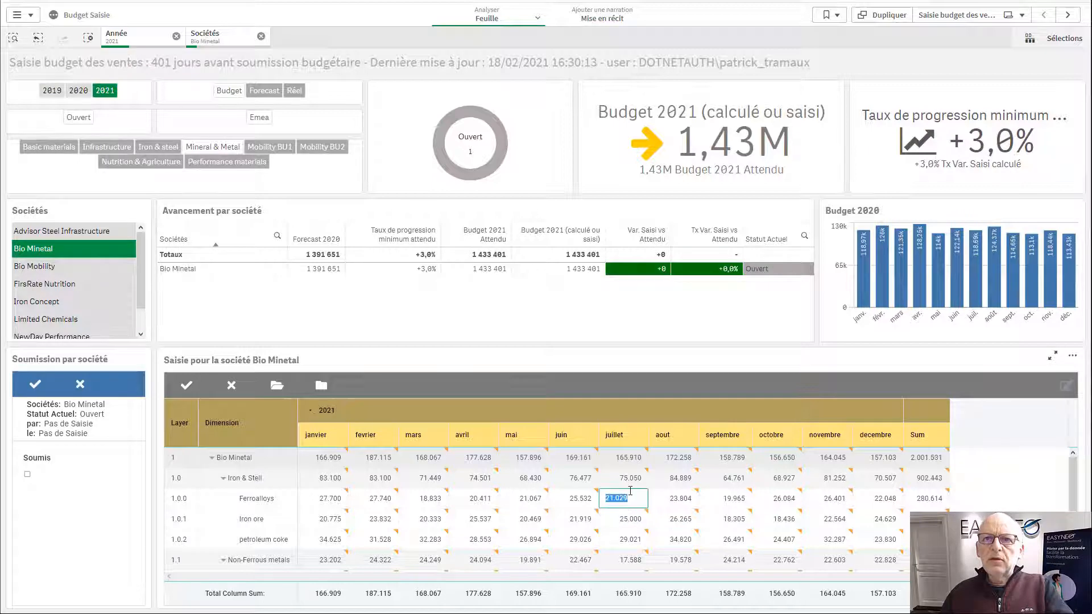
- Set the July amount of Ferroalloys to 50k
type("50k")
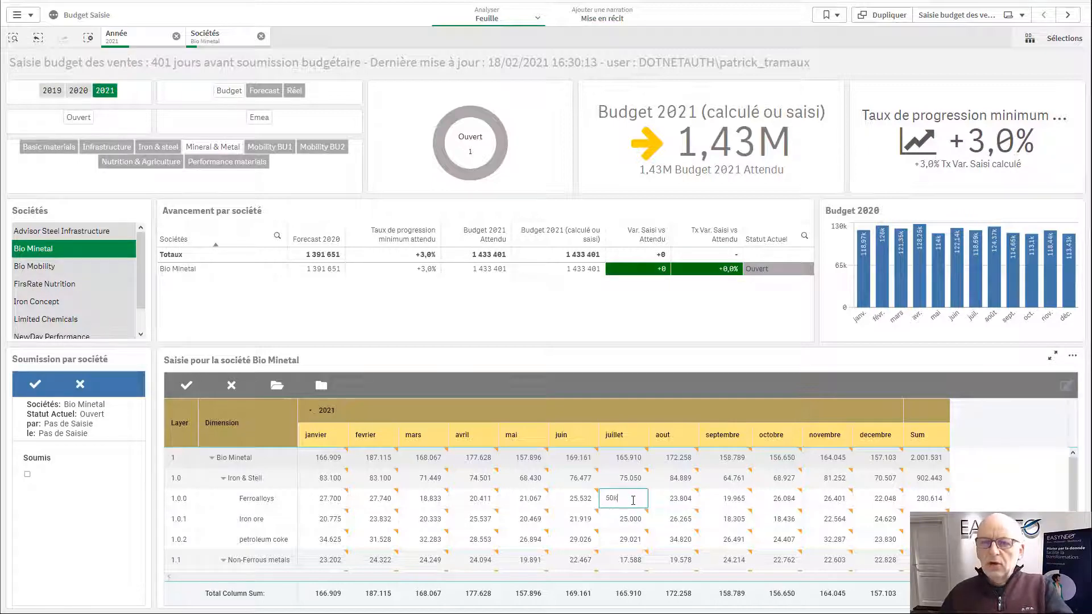
key("Return")
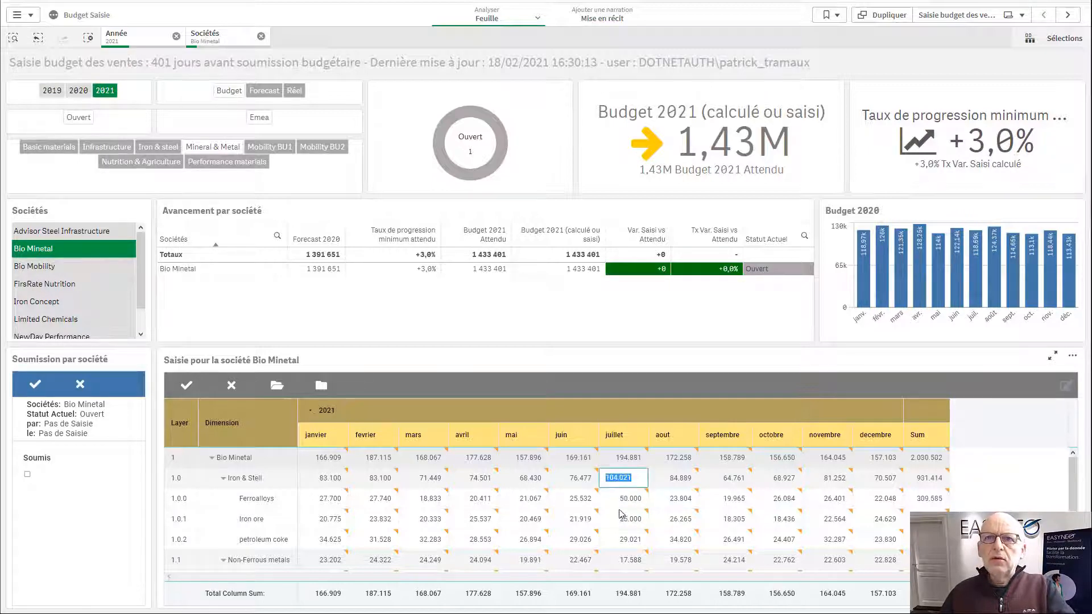
- Set Bio Minetal's total for 2021 to 2m and save the budget entries
left_click(912, 449)
left_click(925, 465)
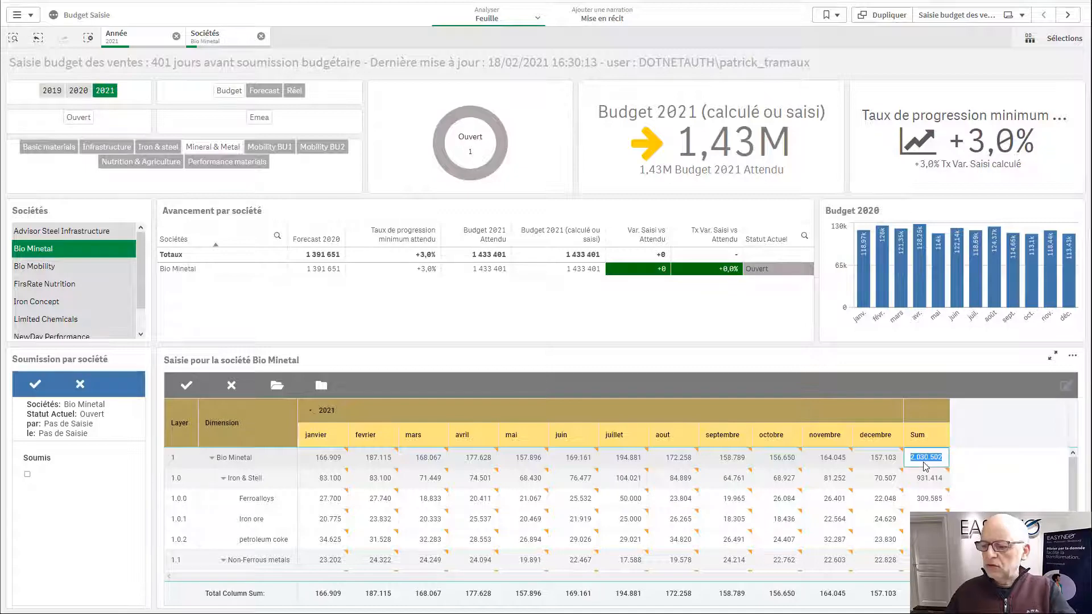
type("2")
key("BackSpace")
key("BackSpace")
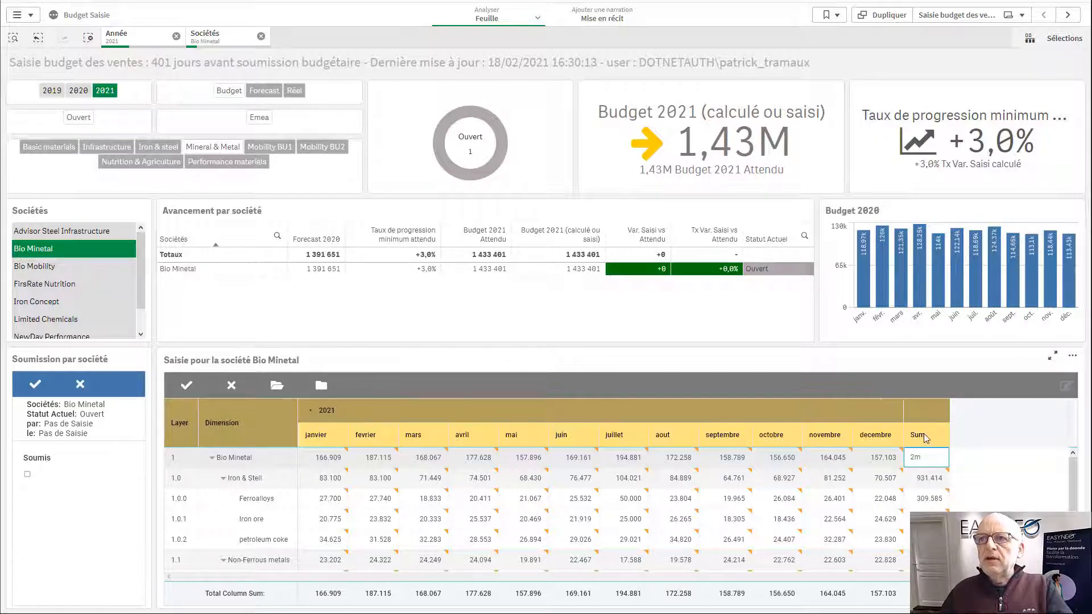
key("Return")
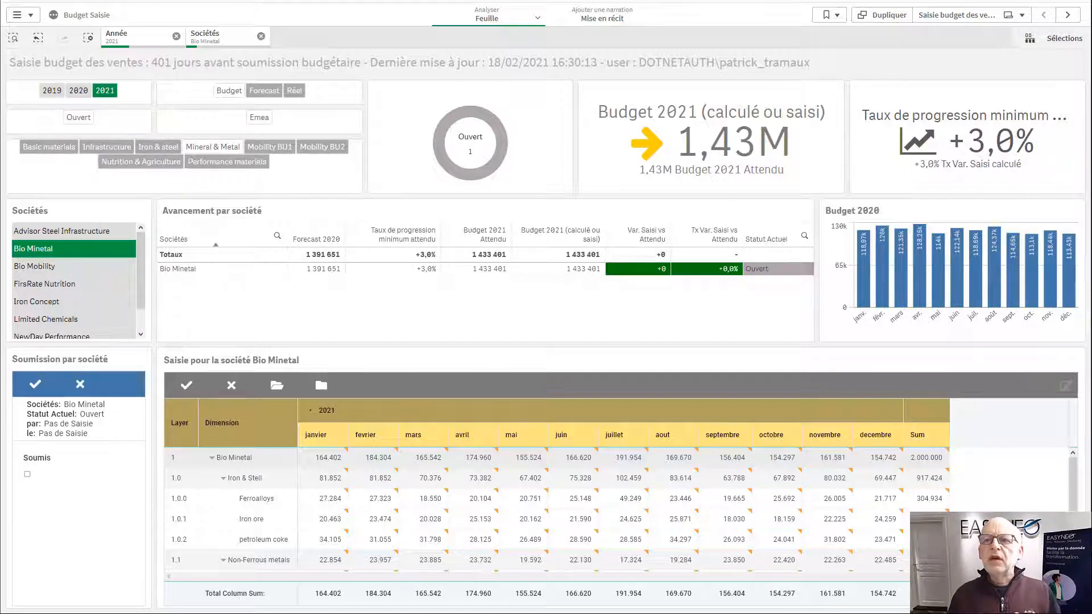
left_click(177, 387)
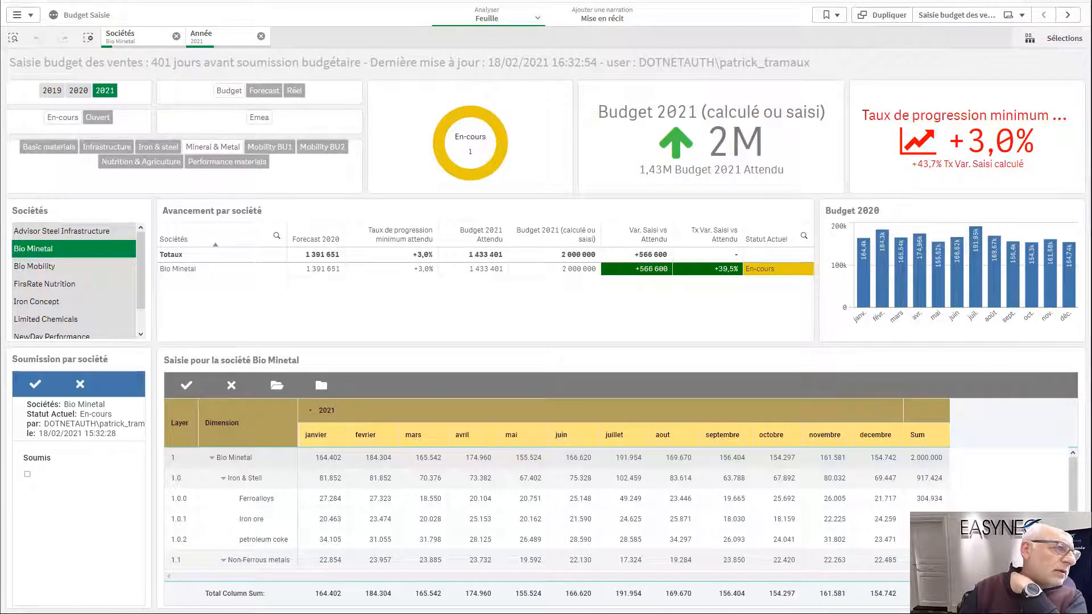
- Switch to SQL Server Management Studio and rerun the SQLQuery3.sql select query to check the rows written for Bio Minetal, then minimise its window
left_click_drag(0, 392, 822, 99)
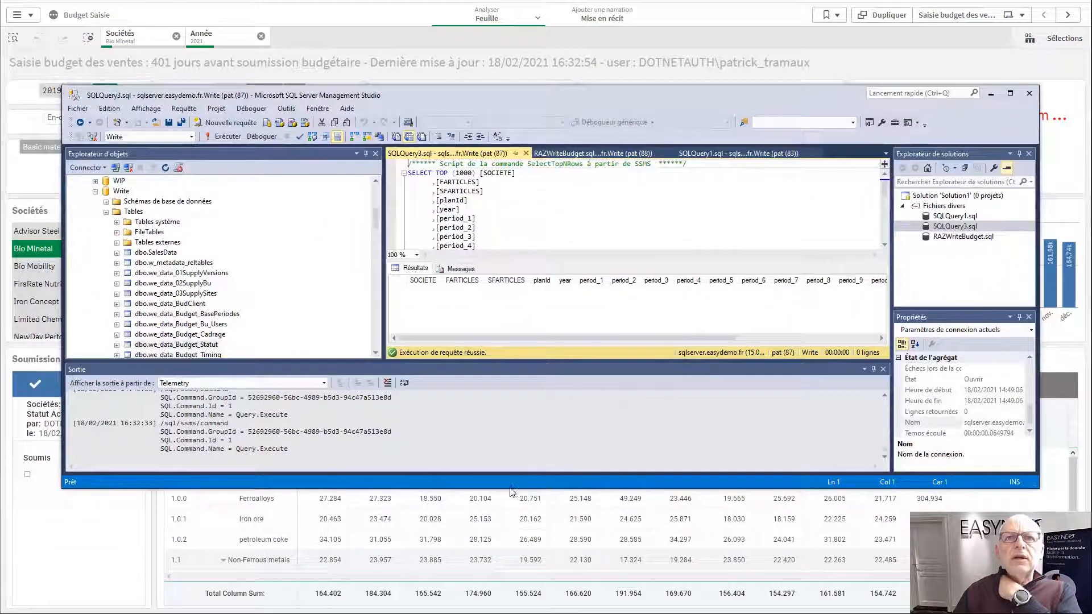
left_click_drag(508, 489, 508, 611)
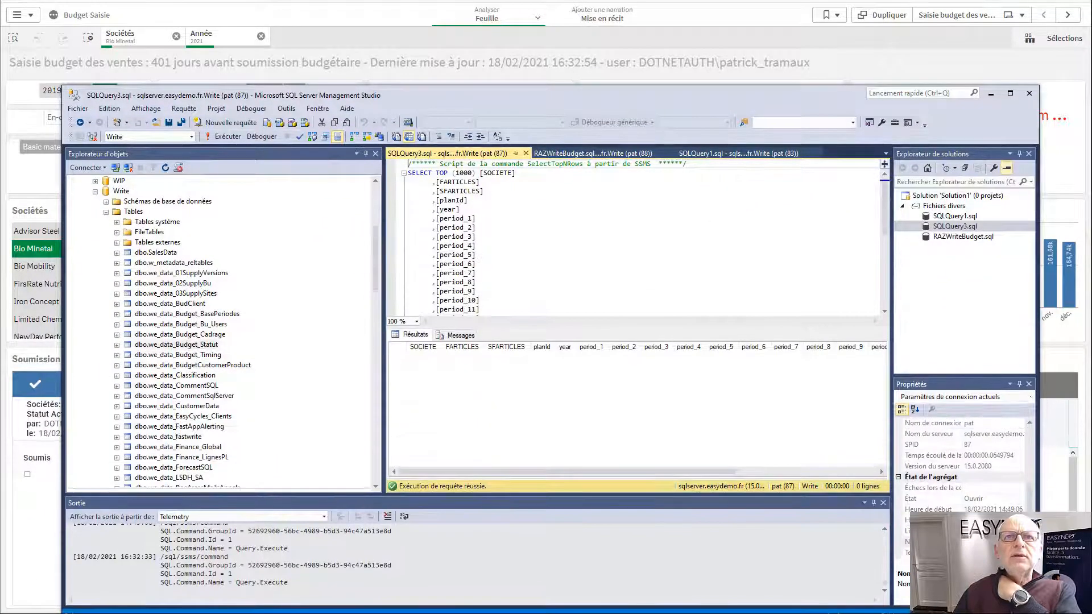
left_click(236, 140)
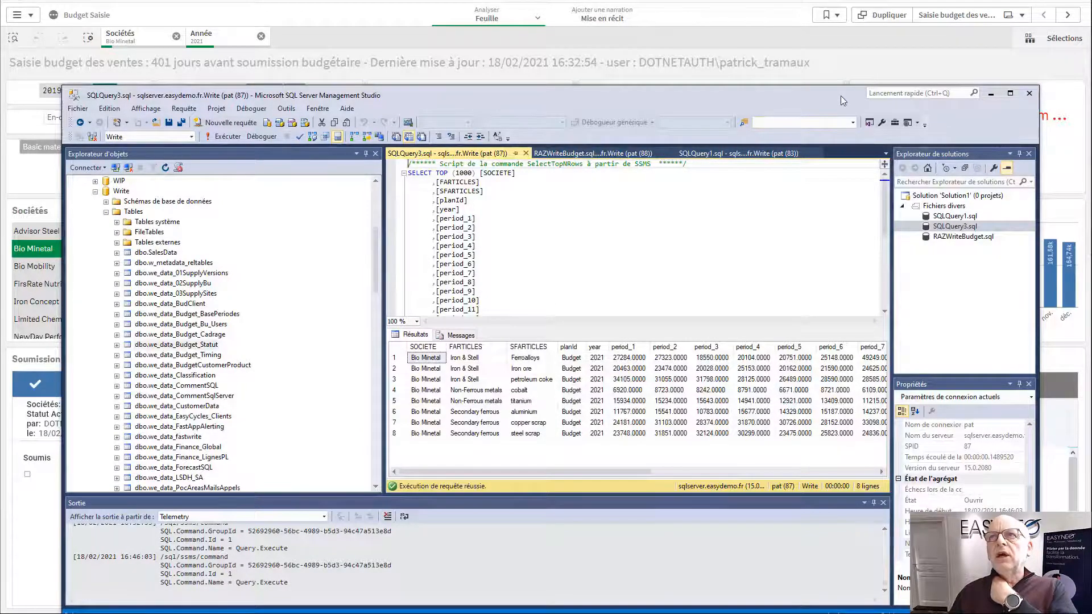
left_click(991, 94)
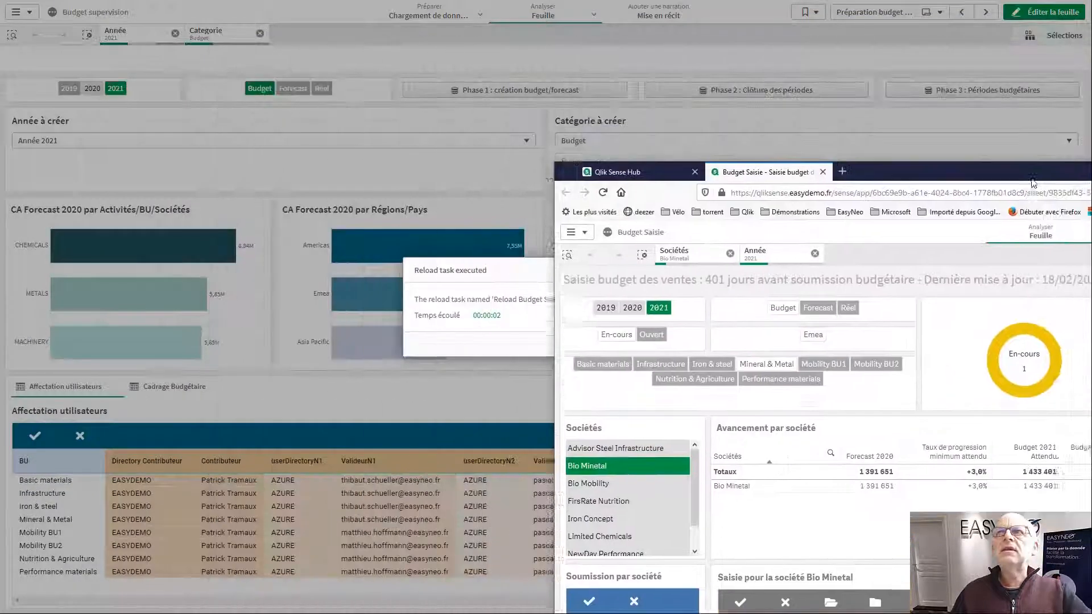
- Go back to the Budget supervision app, dismiss the reload task message and open the Supervision sheet
left_click_drag(1031, 179, 1091, 34)
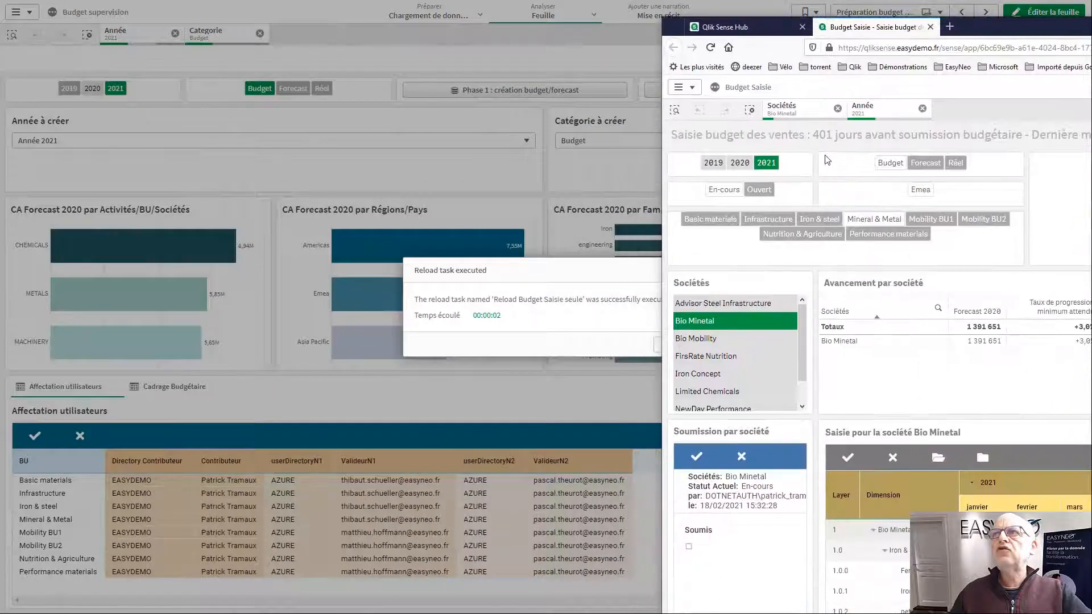
left_click_drag(988, 32, 1091, 131)
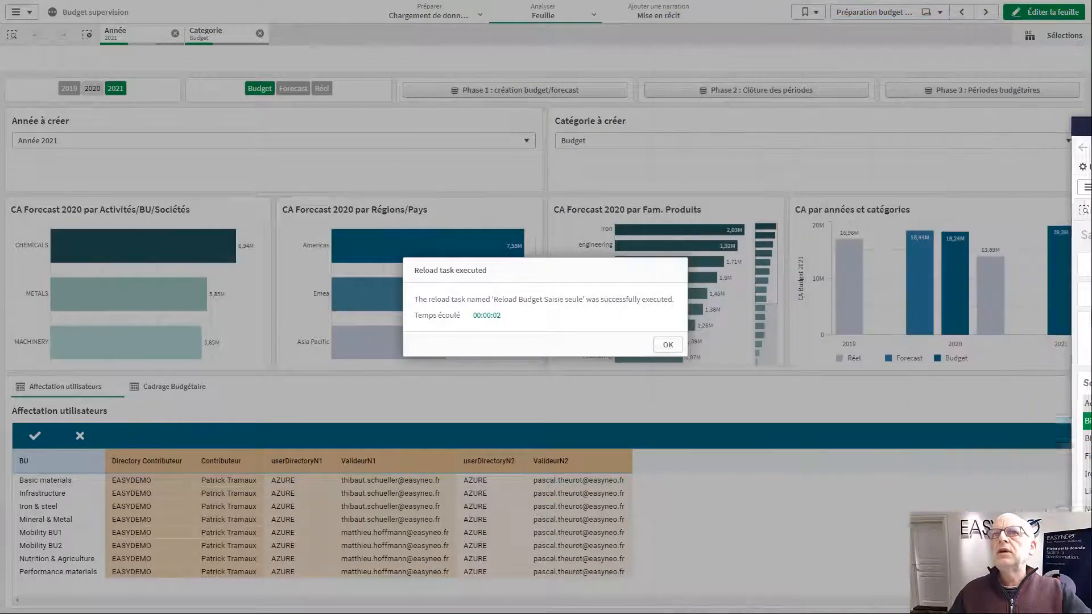
left_click(667, 344)
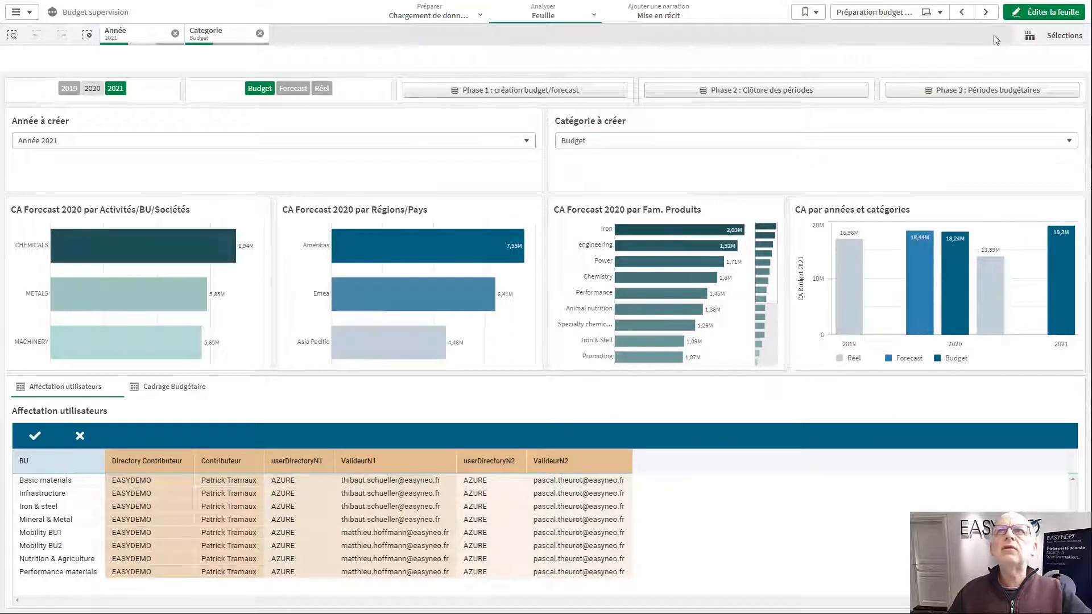
left_click(982, 11)
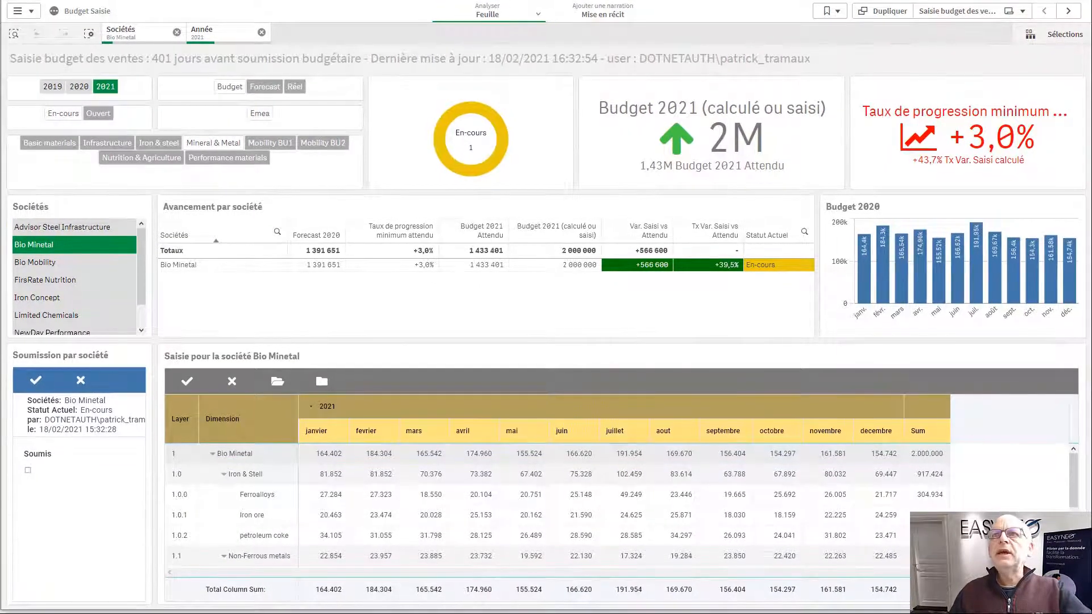
- In Budget Saisie, select the company Bio Mobility, set its 2021 total to 300k and save the entry
left_click(61, 270)
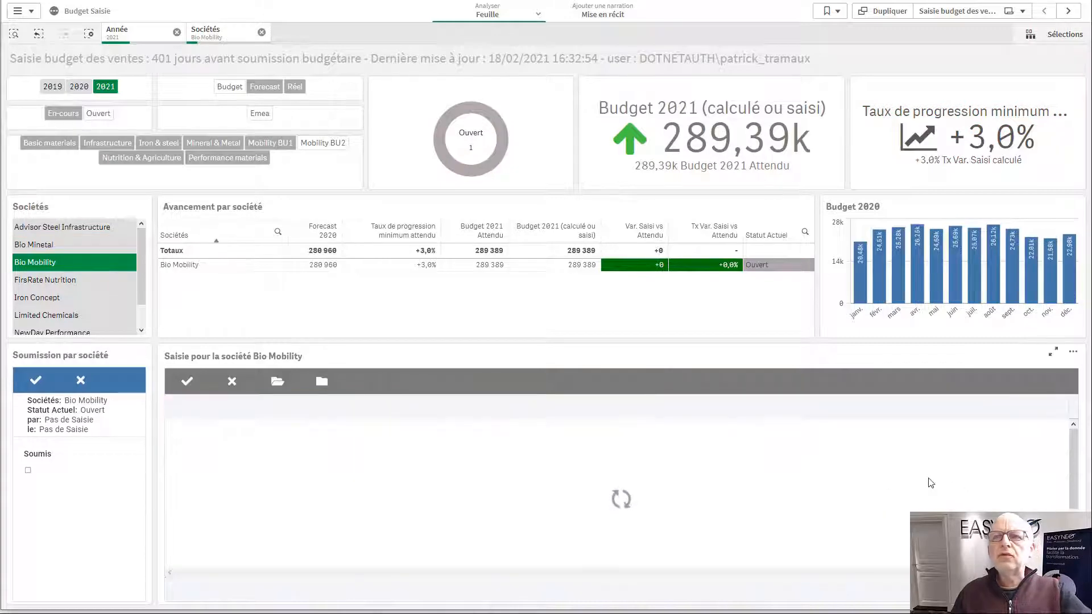
left_click(917, 453)
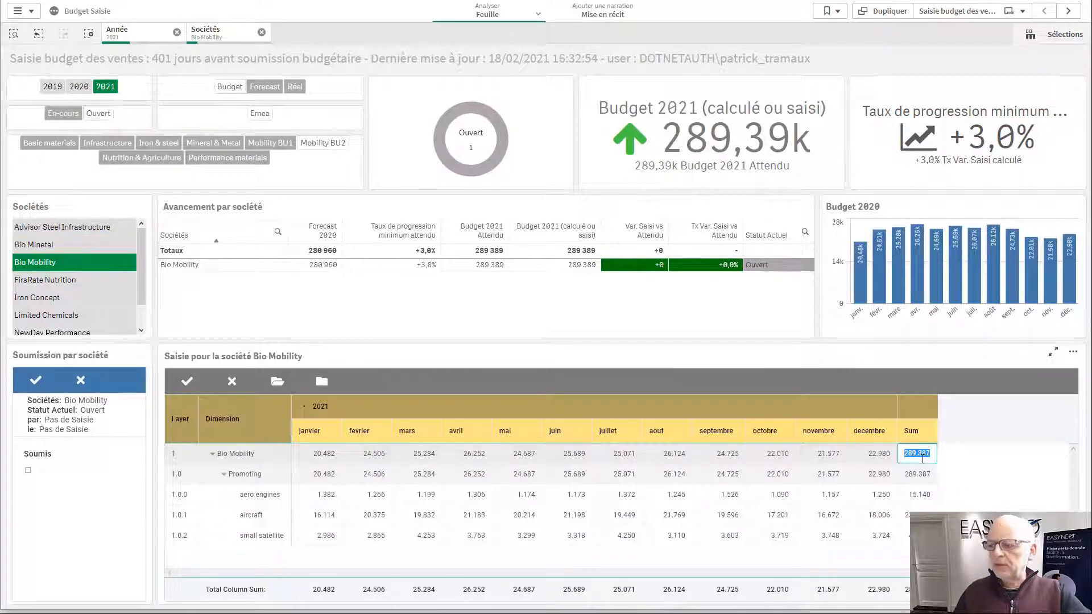
type("300")
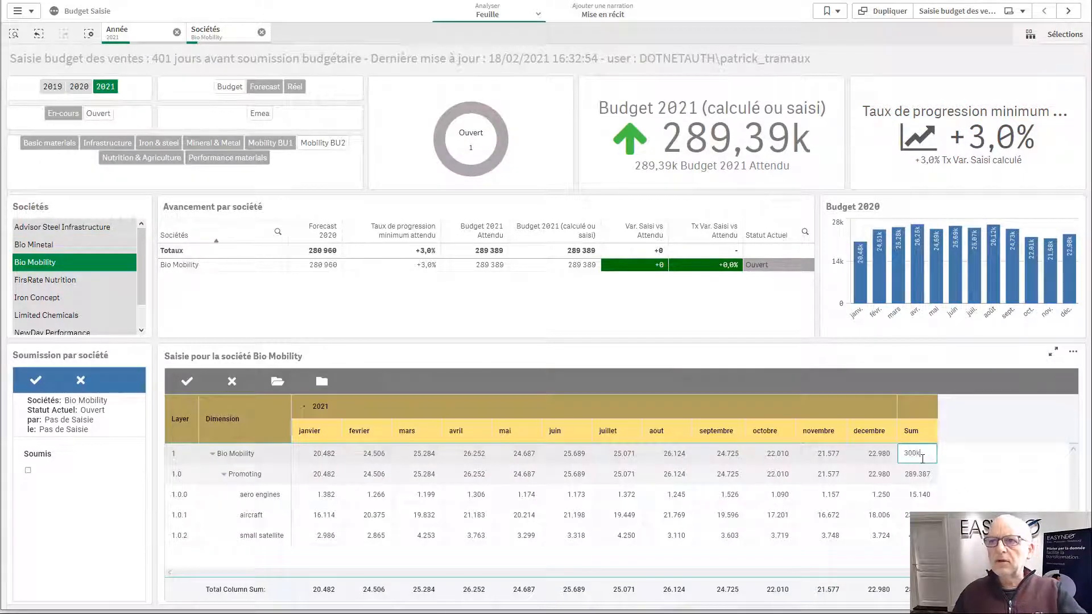
type("k")
key("Return")
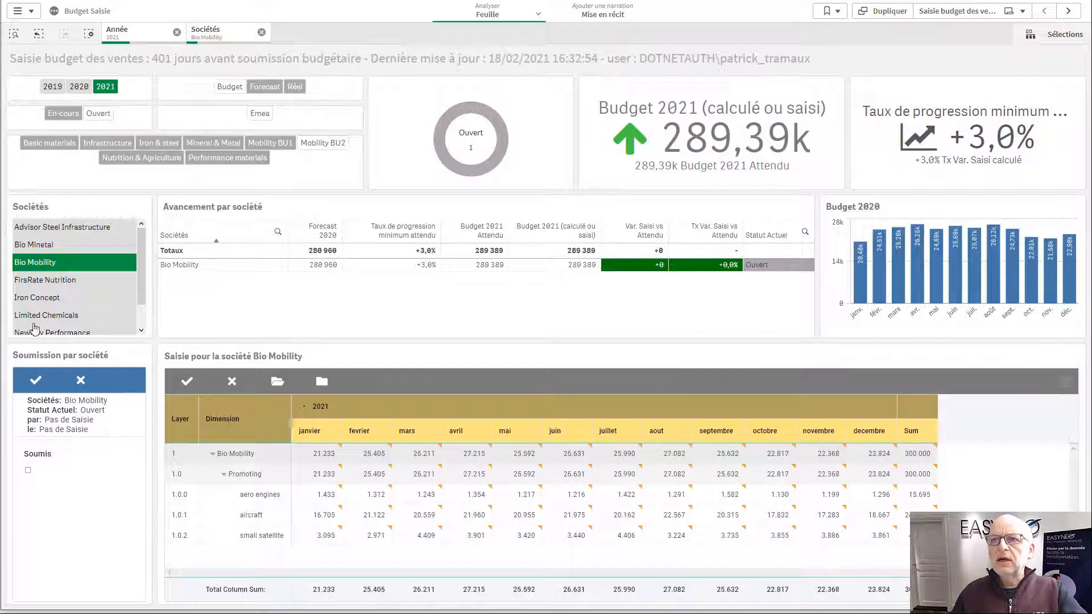
left_click(179, 388)
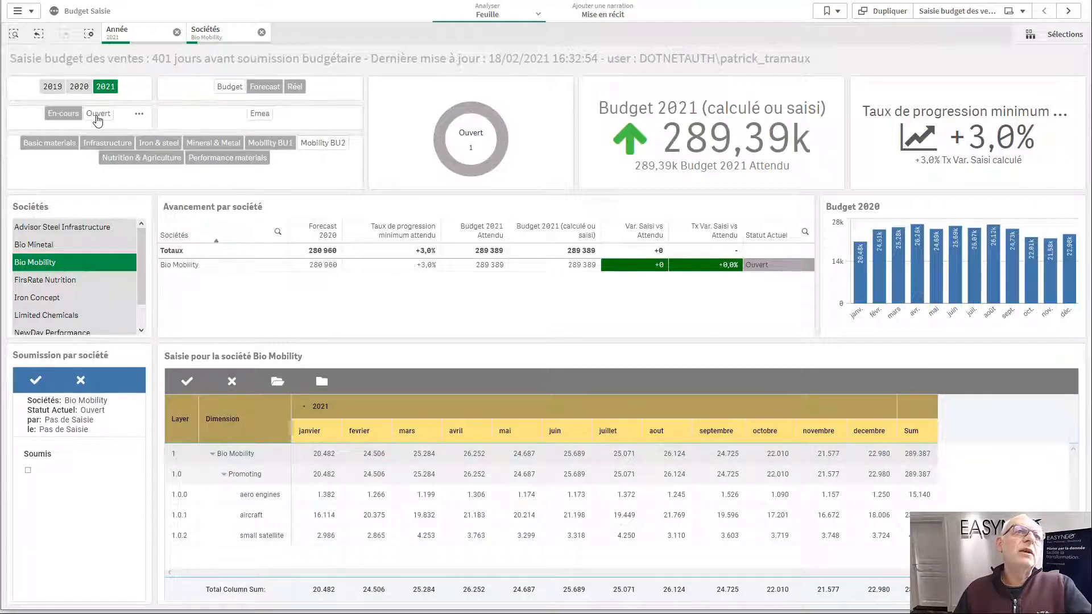
- Filter on the En-cours status, then mark Bio Mobility as Soumis and save the submission
left_click(98, 115)
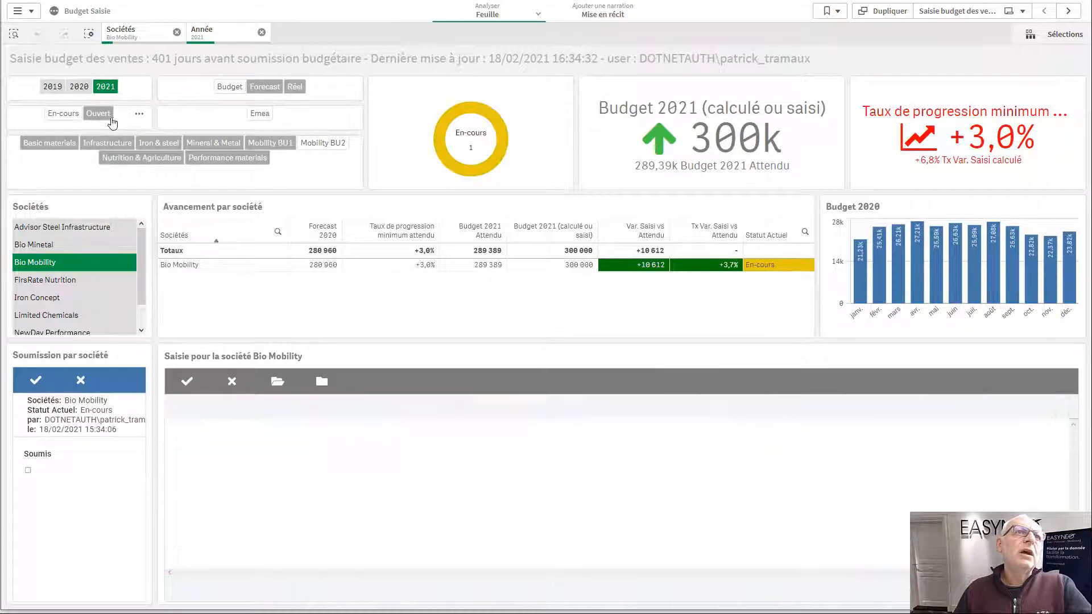
left_click(69, 116)
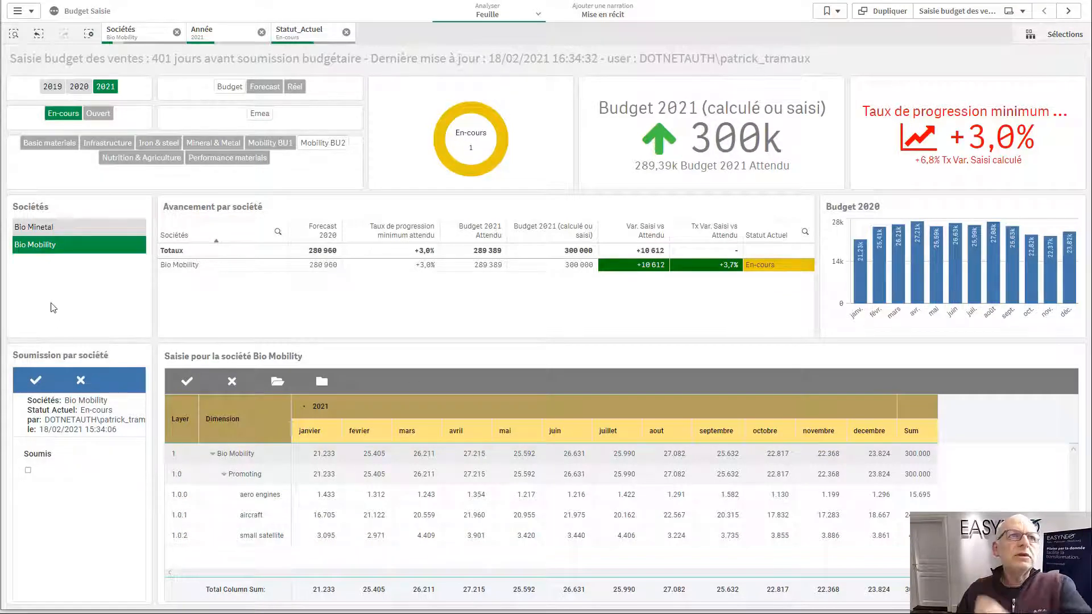
left_click(28, 471)
left_click(35, 381)
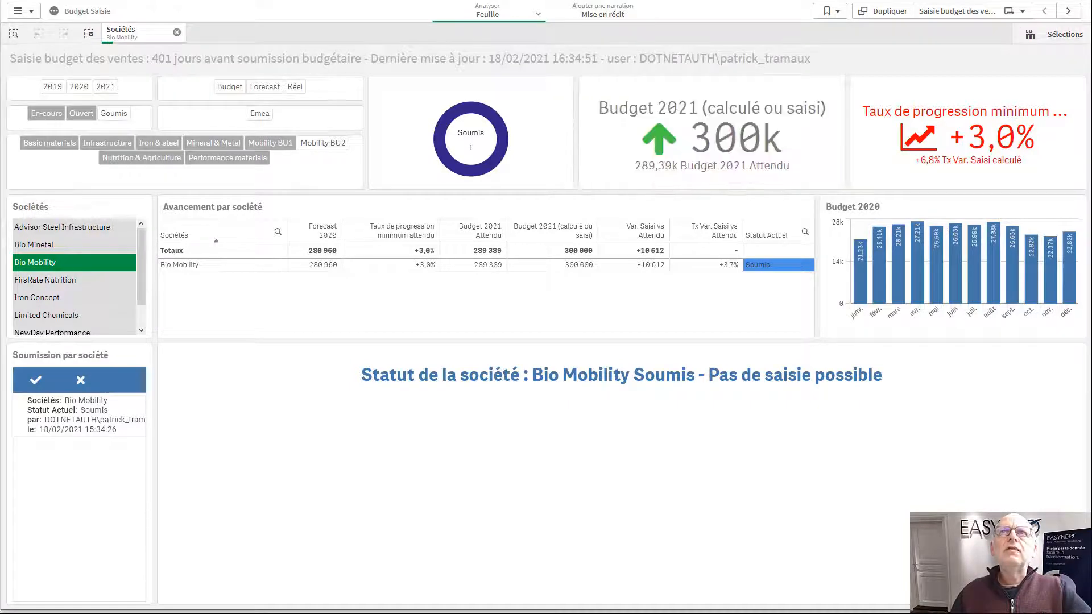
- Return to Budget supervision, open the Statuts sheet, and mark Bio Mobility as Rejeté and save the status
left_click_drag(705, 0, 1091, 142)
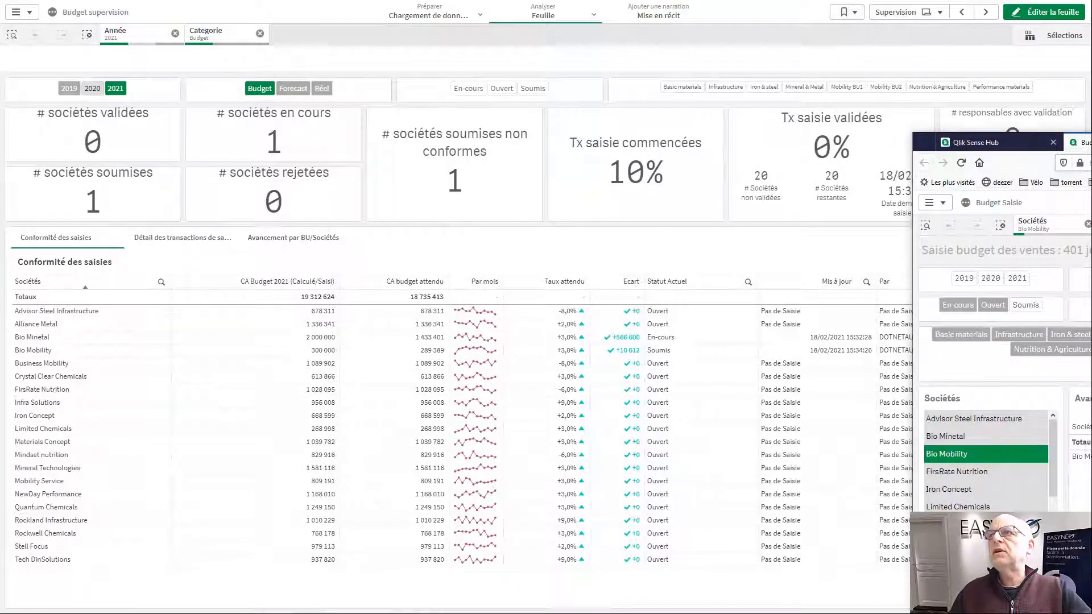
left_click_drag(1091, 142, 1091, 64)
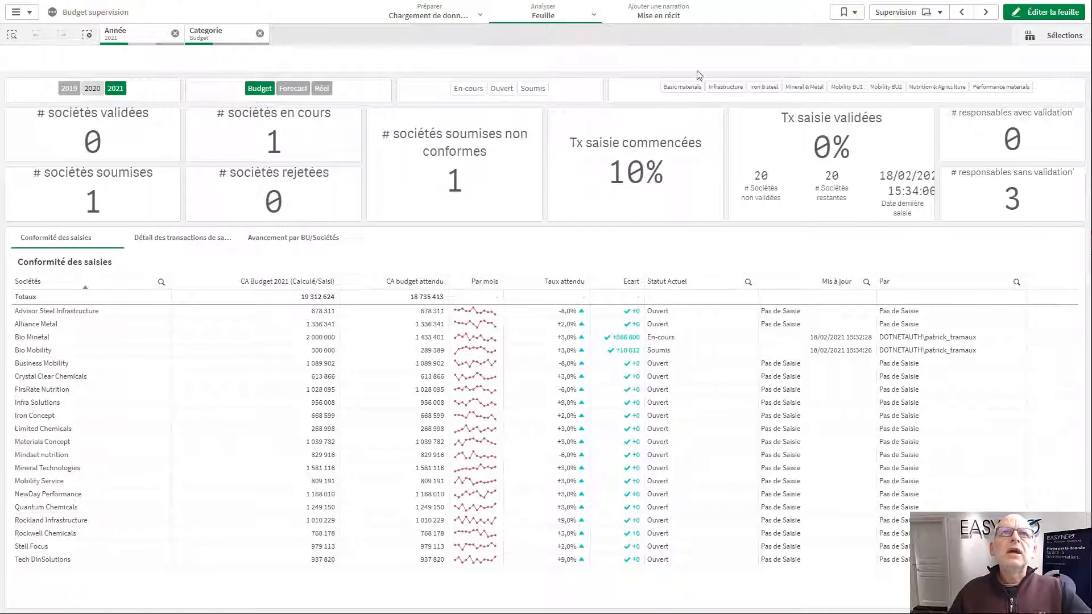
left_click(994, 12)
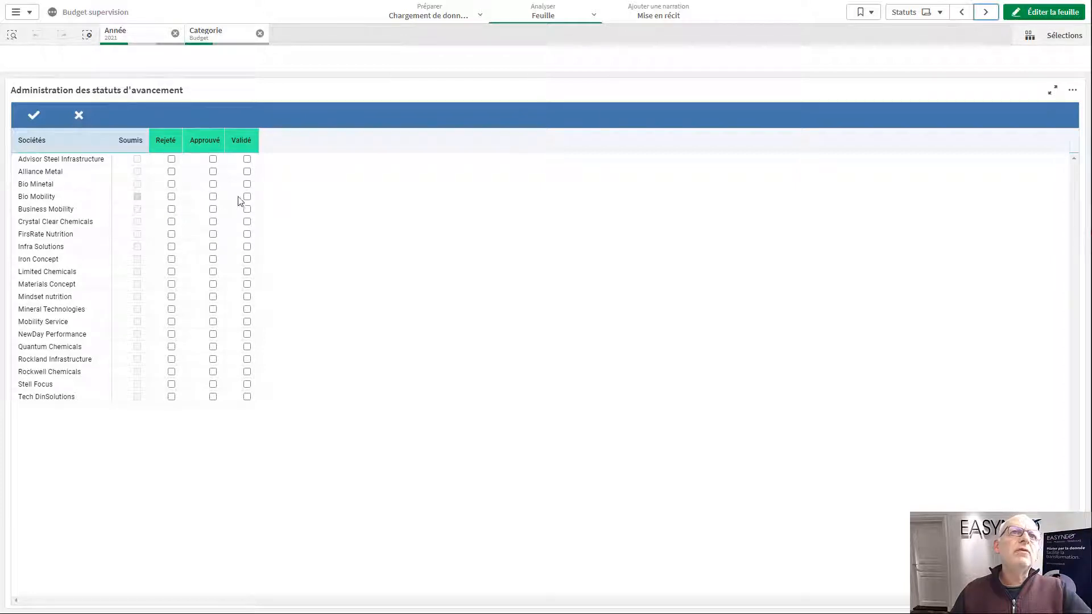
left_click(172, 196)
left_click(44, 126)
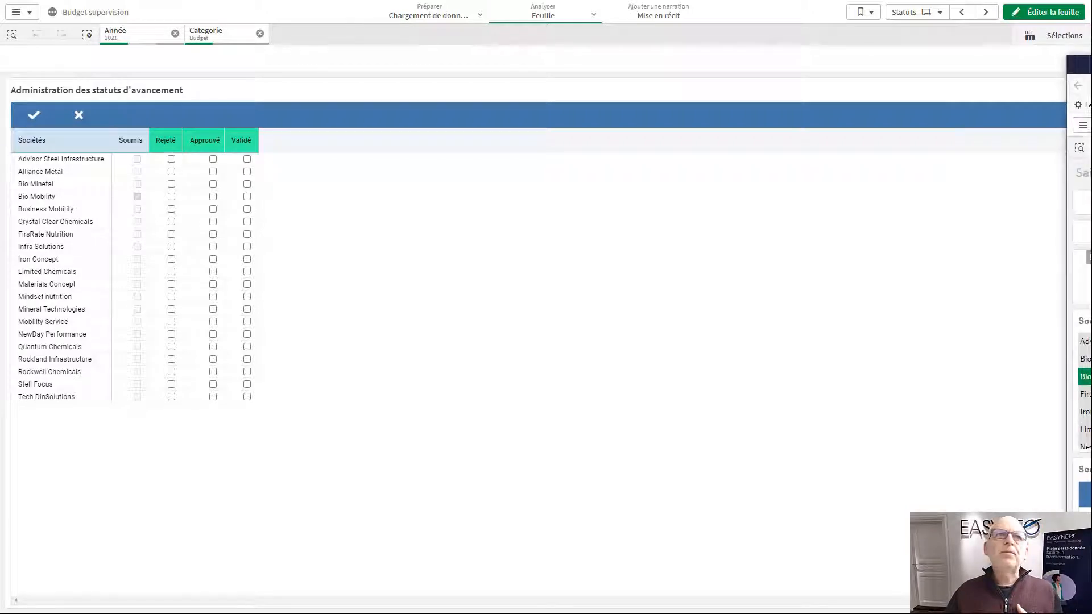
- Return to Budget Saisie, clear the Bio Mobility selection and filter the companies on the Rejeté and Ouvert statuses
left_click_drag(1091, 51, 375, 0)
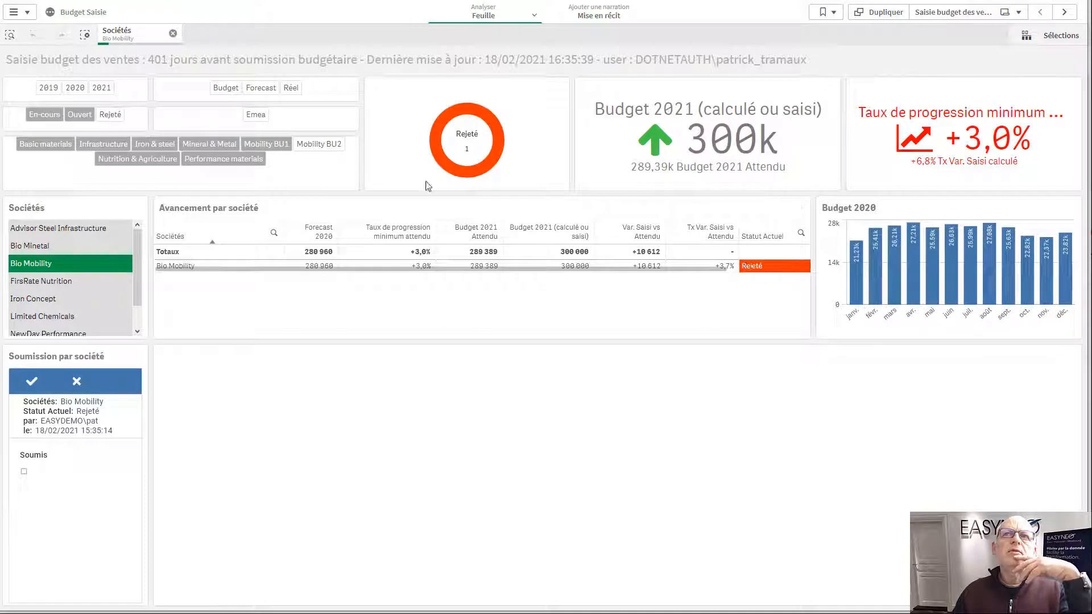
left_click(61, 263)
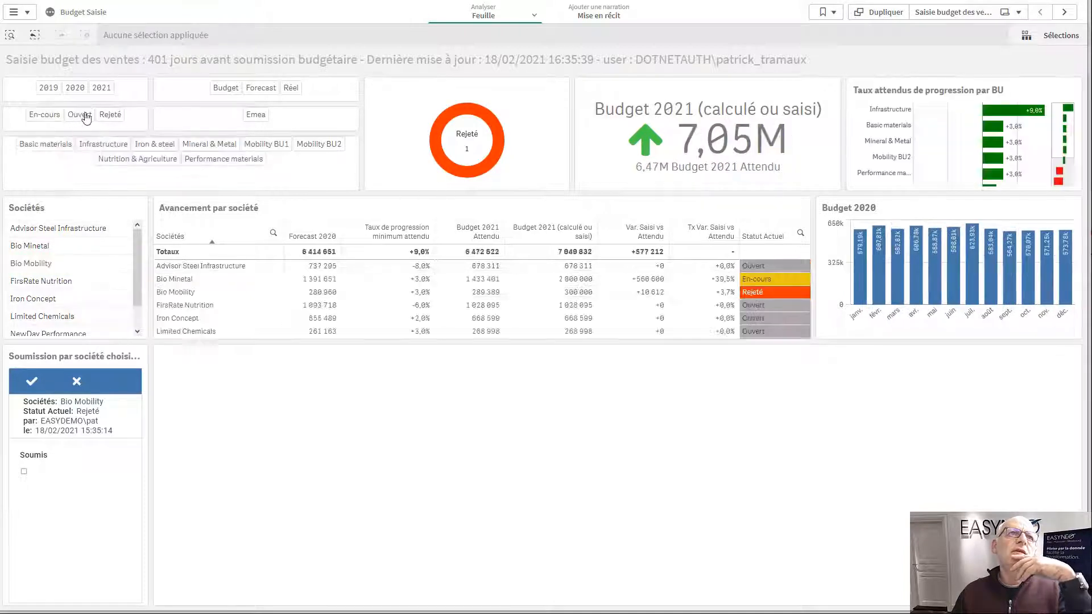
left_click(111, 114)
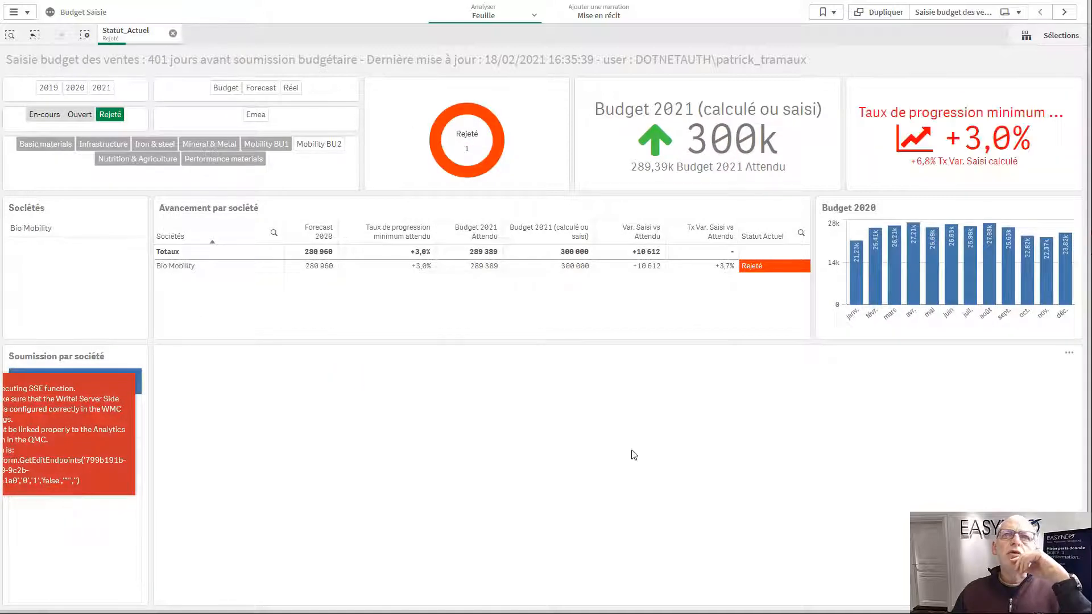
left_click(85, 117)
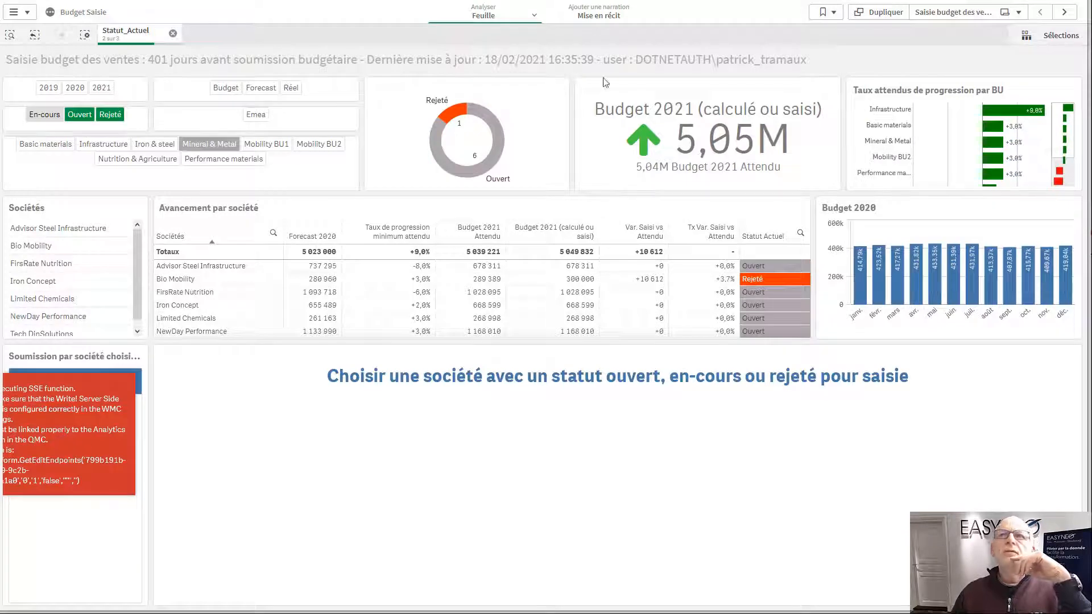
- Switch to the Write! - Plan app and set Davenport Fashion's January 2019 quantity to 60,000
left_click_drag(605, 0, 1090, 55)
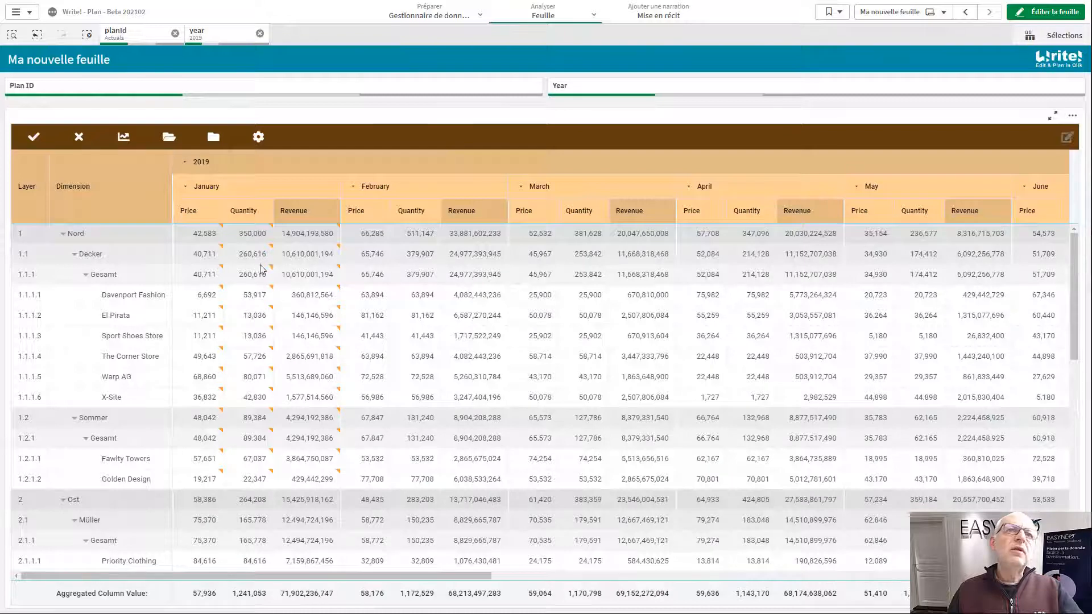
left_click(252, 296)
type("60")
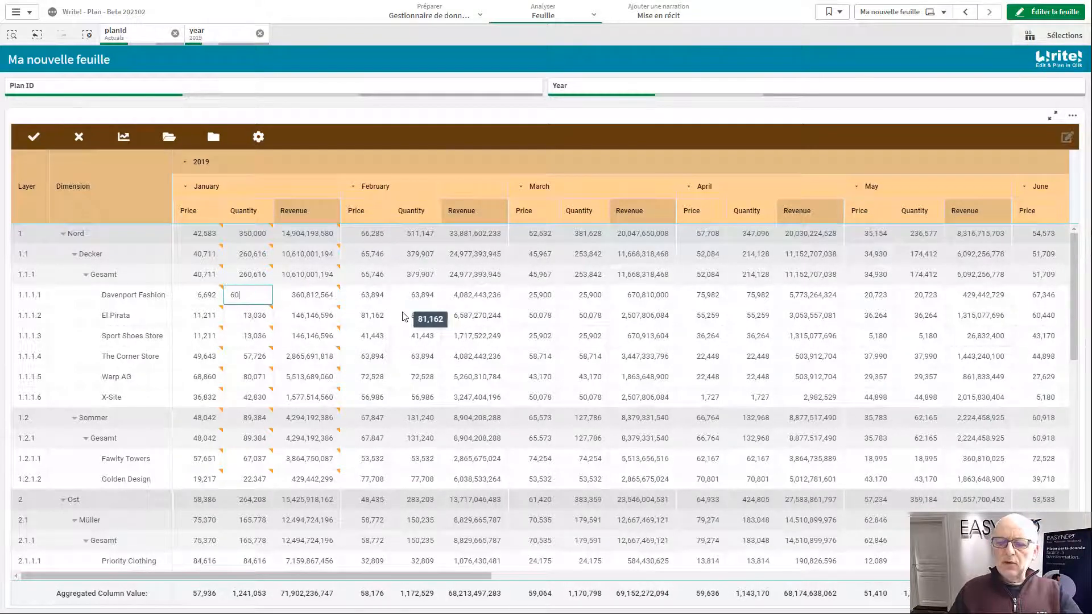
type(",000")
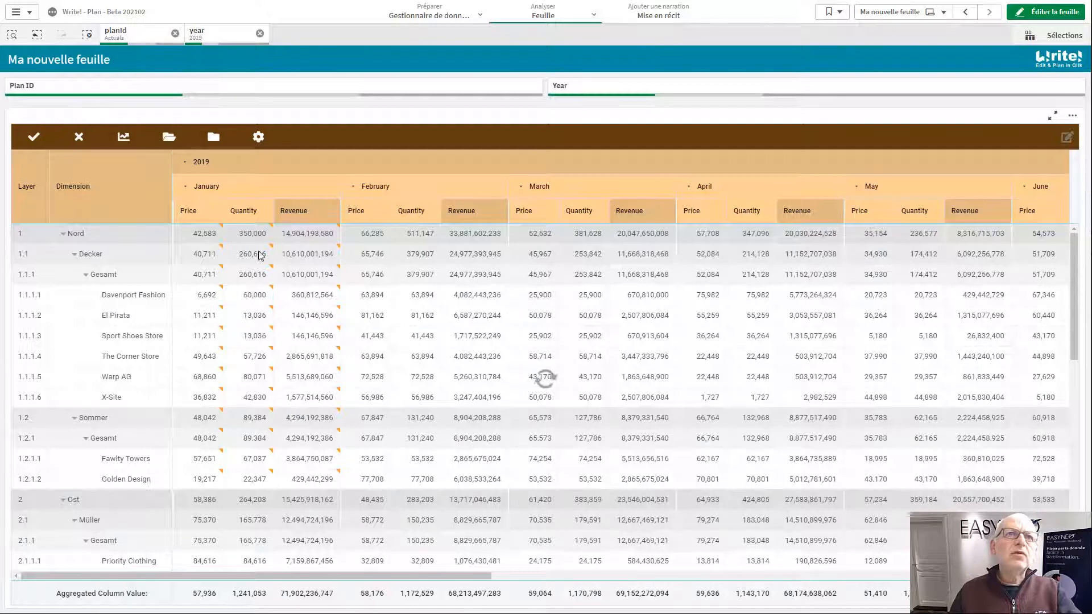
- Set Nord's January 2019 quantity to 500,000 and open Decker's January quantity for editing
left_click(254, 238)
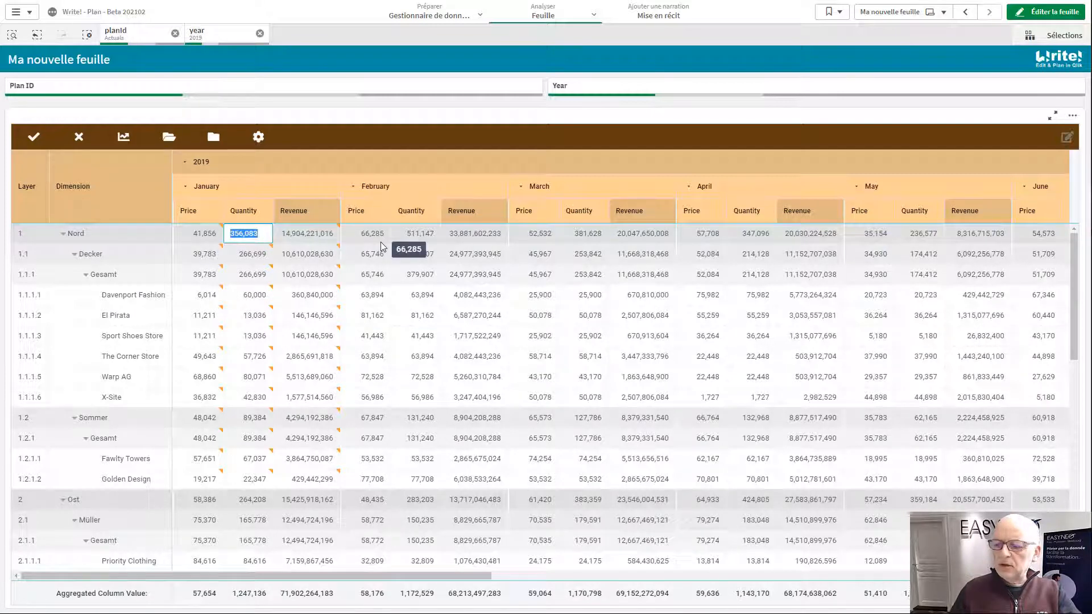
type("500,000")
left_click(244, 253)
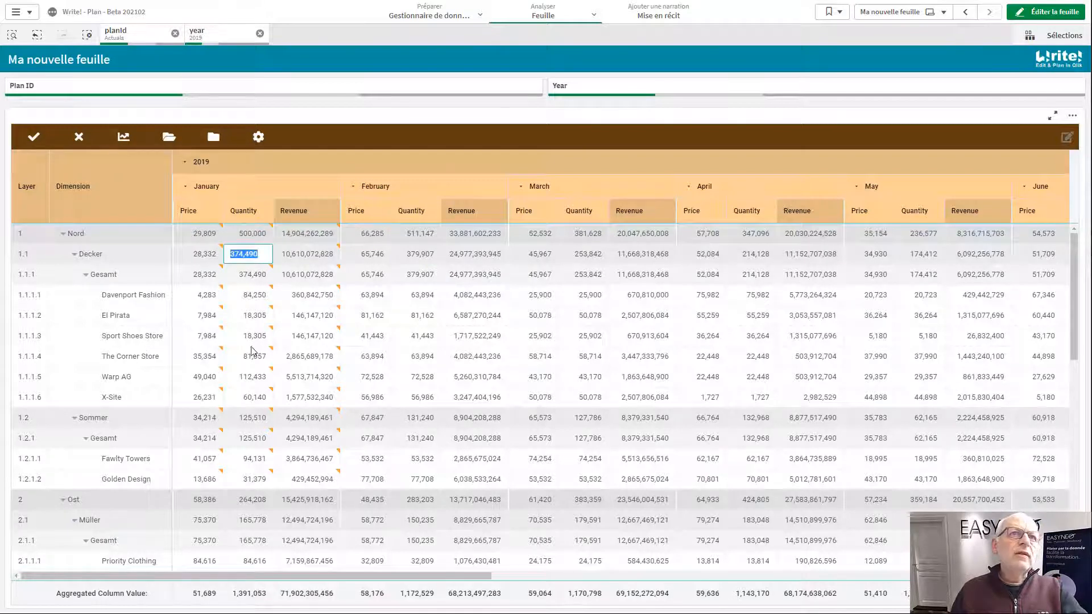
- Set Davenport Fashion's January 2019 price to 5,000
left_click(208, 251)
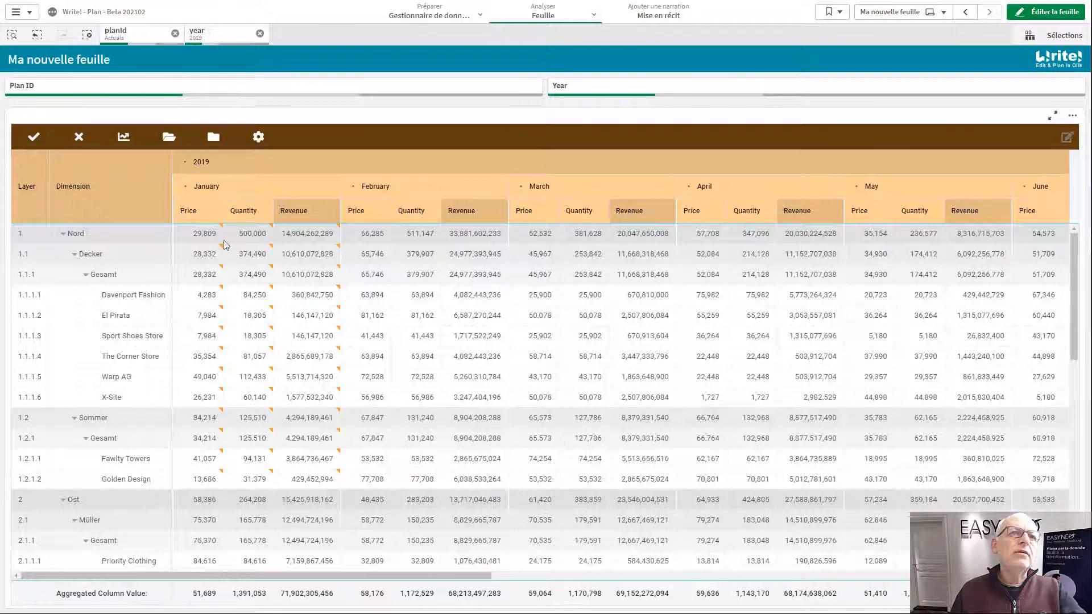
left_click(206, 295)
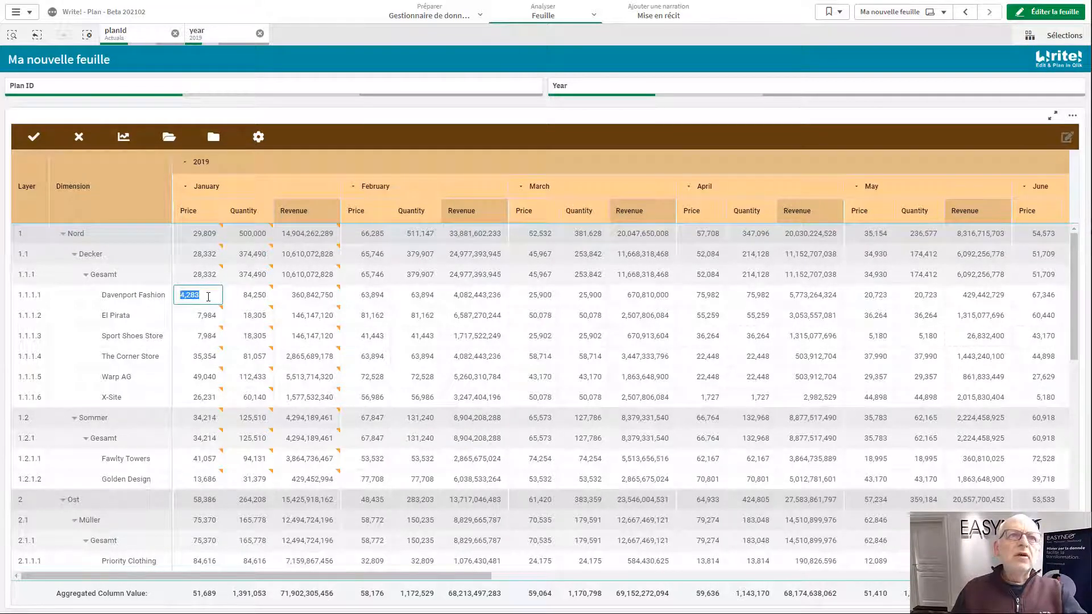
type("5,000")
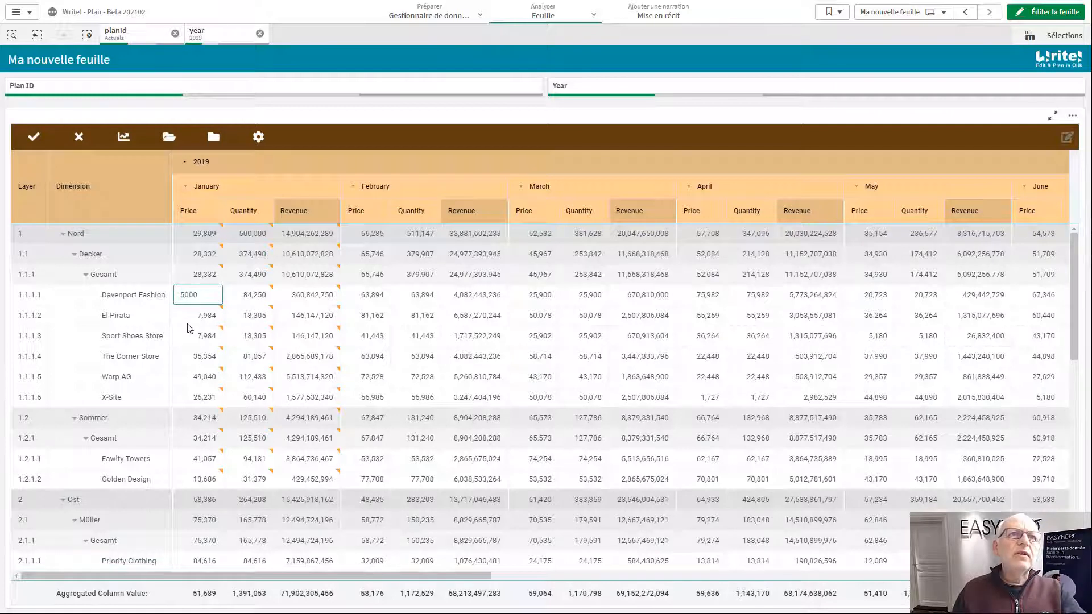
key("Return")
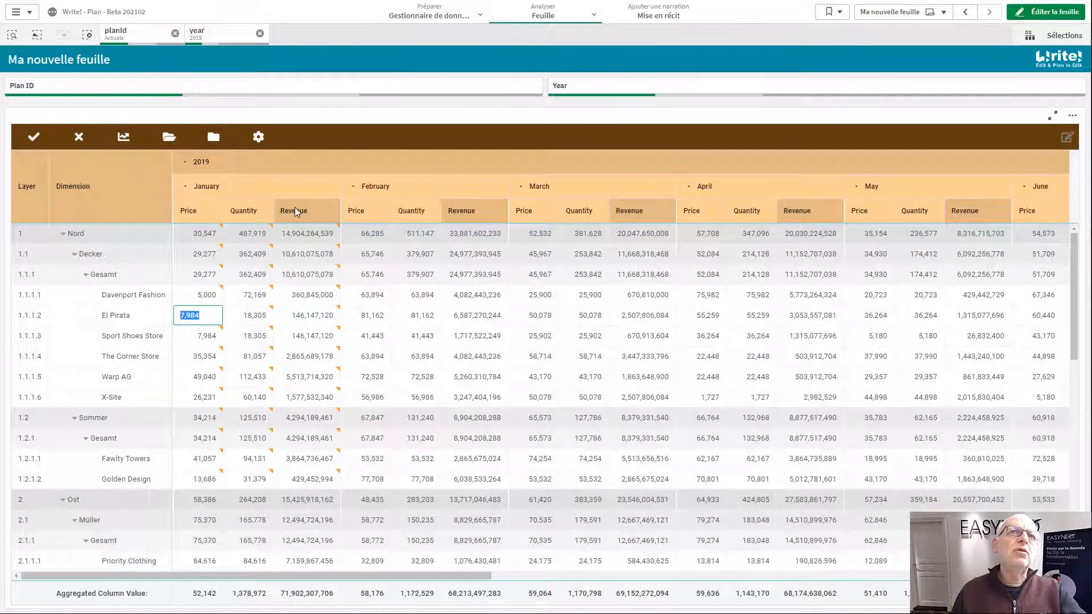
- Check which key figures can be chosen as the plan table's Locked KPI, leaving the setting as it is
left_click(259, 138)
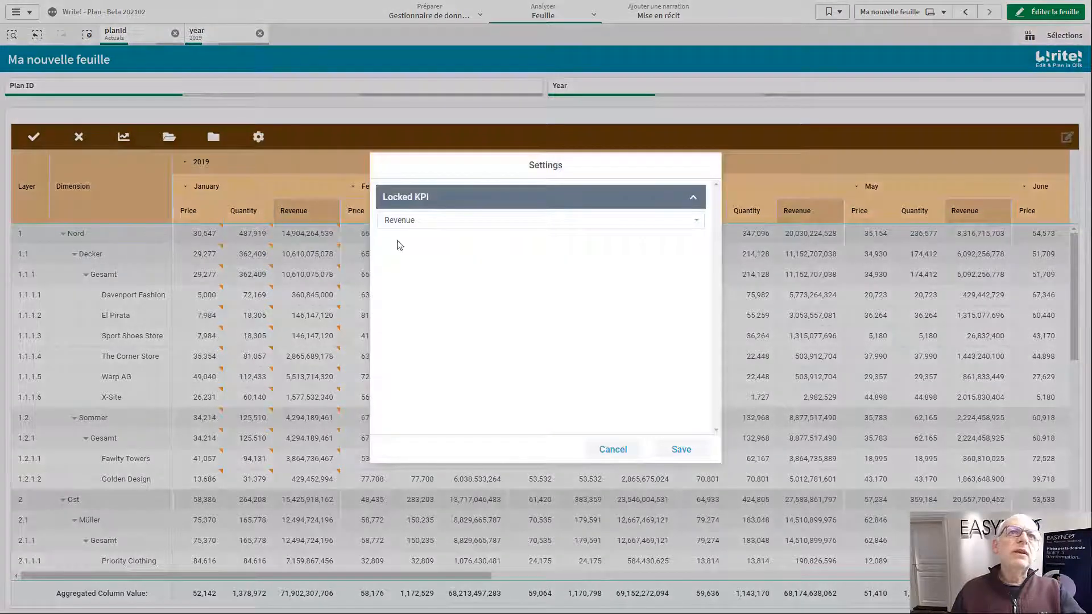
left_click(402, 220)
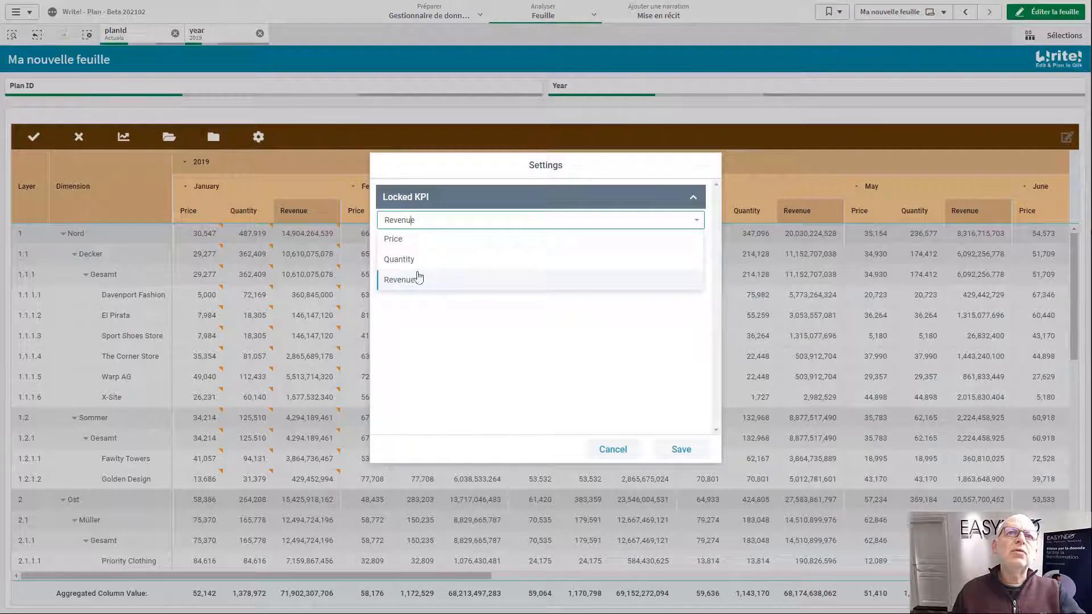
left_click(620, 449)
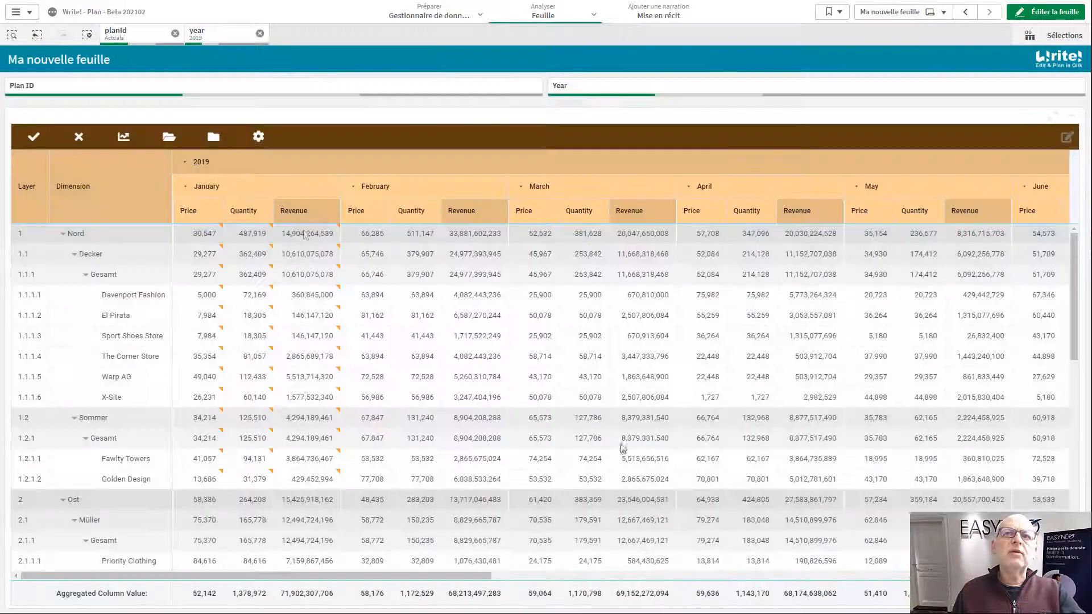
- Discard the unsaved changes in the plan table
left_click(343, 232)
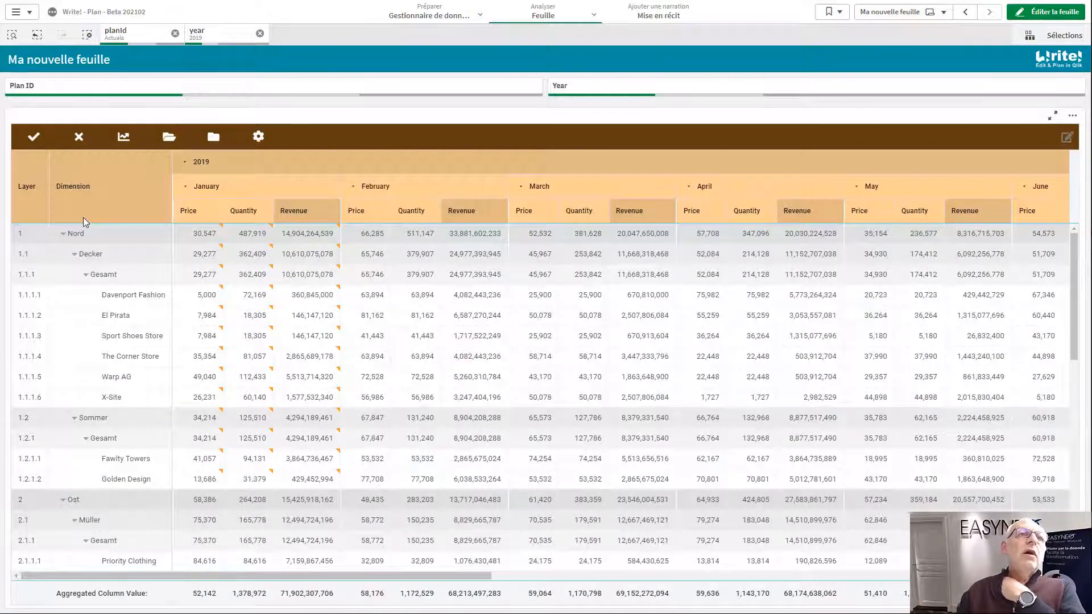
left_click(78, 138)
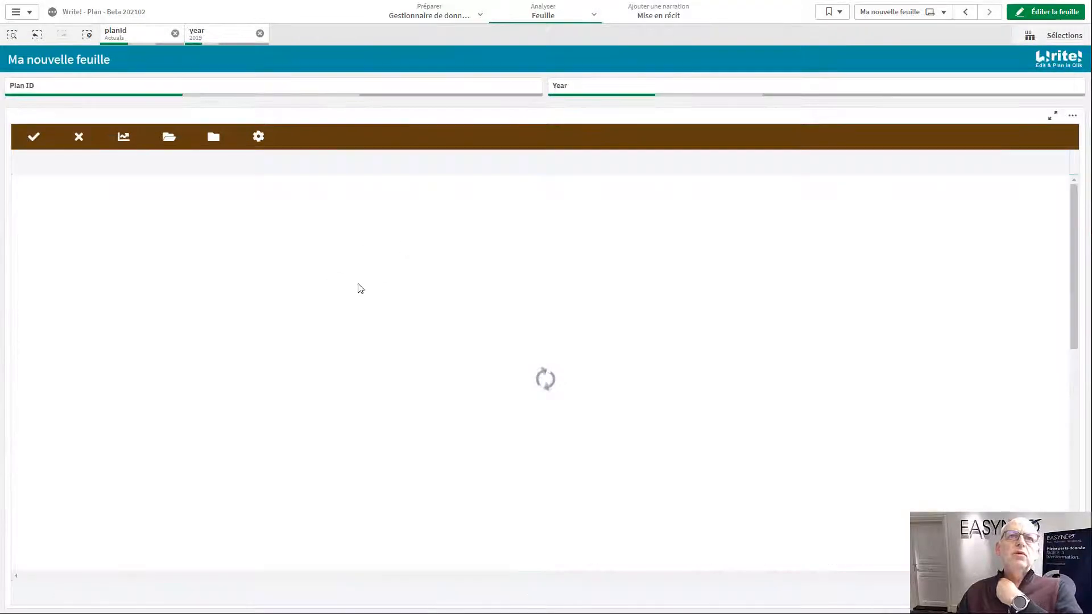
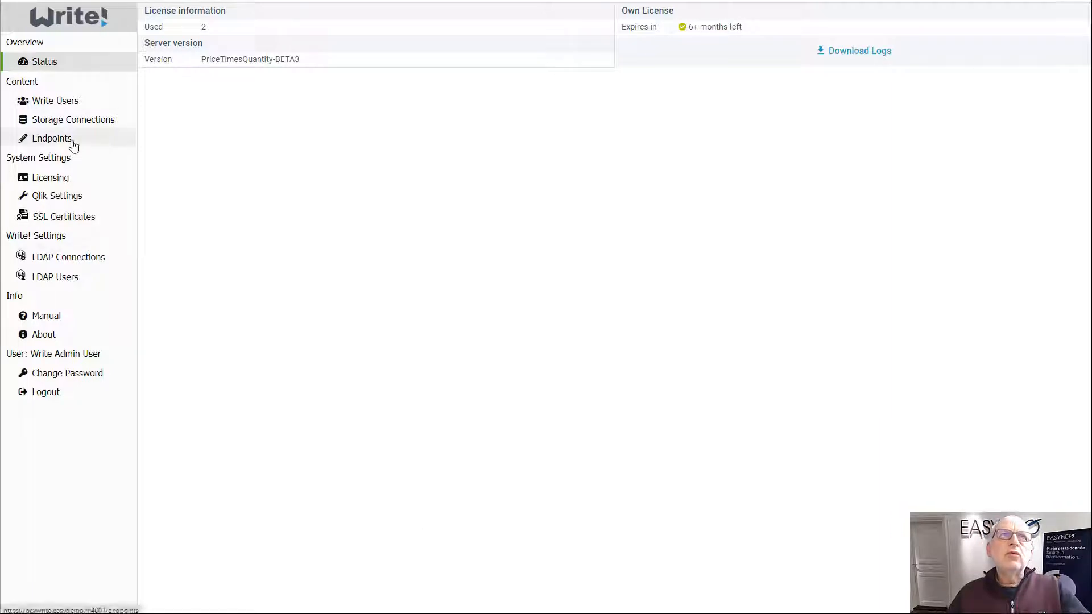
- In the Write! administration console, view the storage connections and examine the dimensions, periods and KPI settings of the salesplan2KPI endpoint
left_click(71, 120)
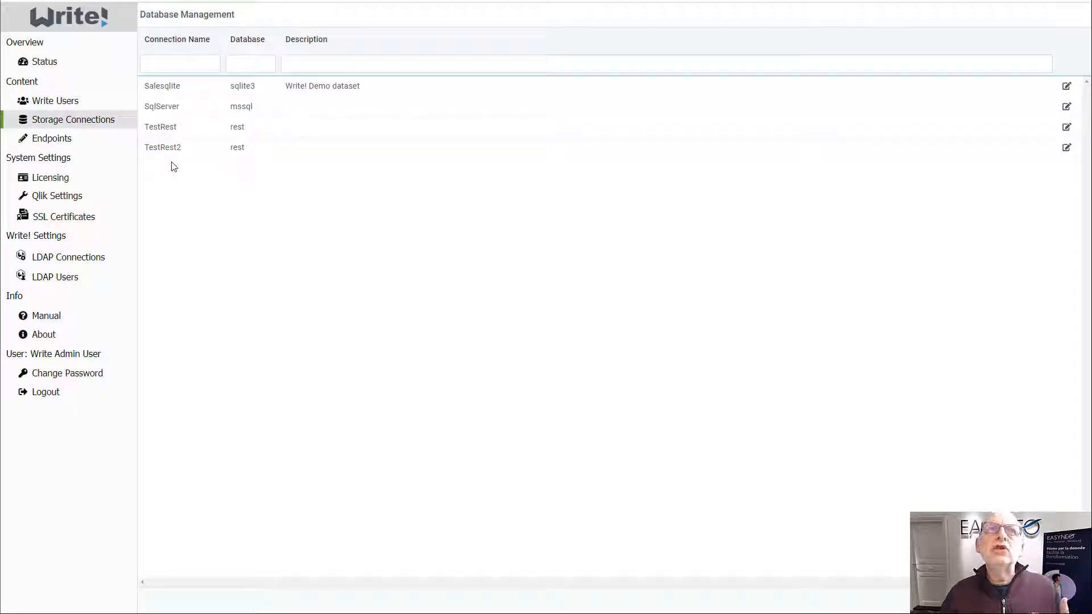
left_click(68, 139)
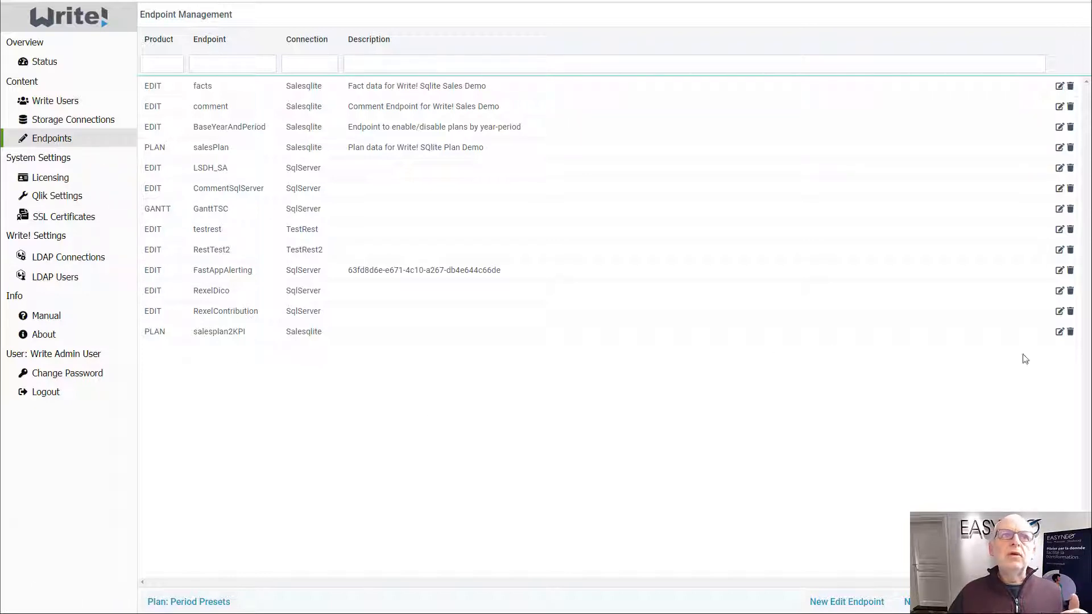
left_click(1061, 332)
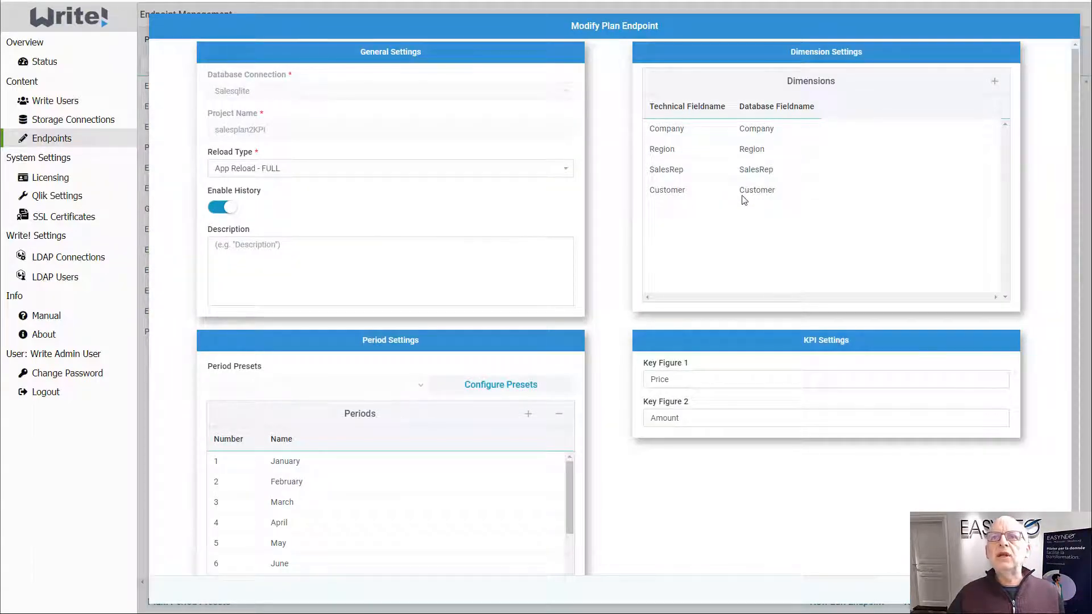
scroll(334, 498, "down", 3)
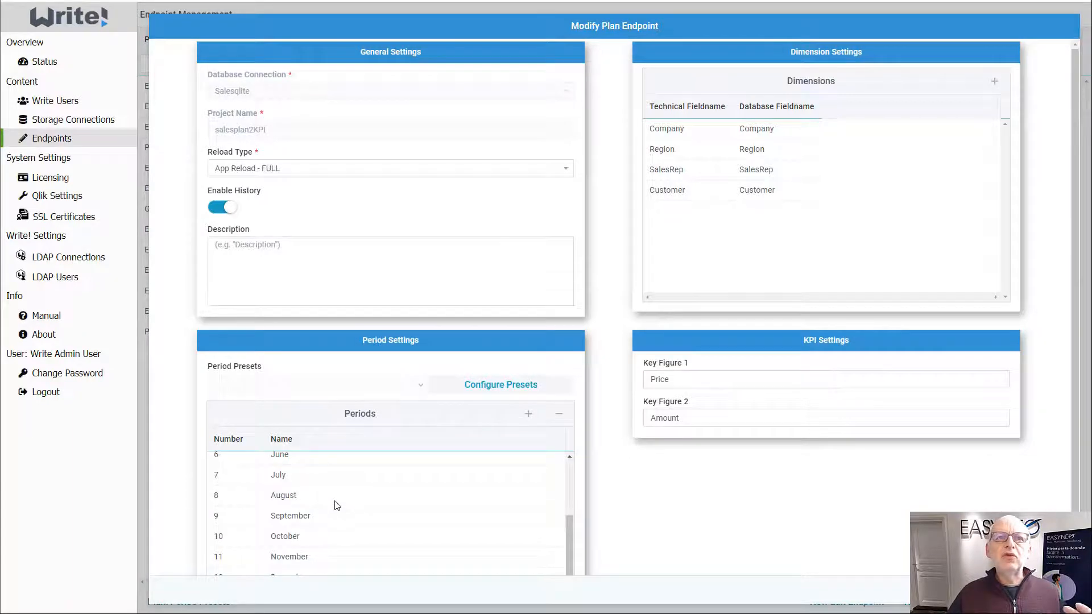
scroll(335, 505, "up", 3)
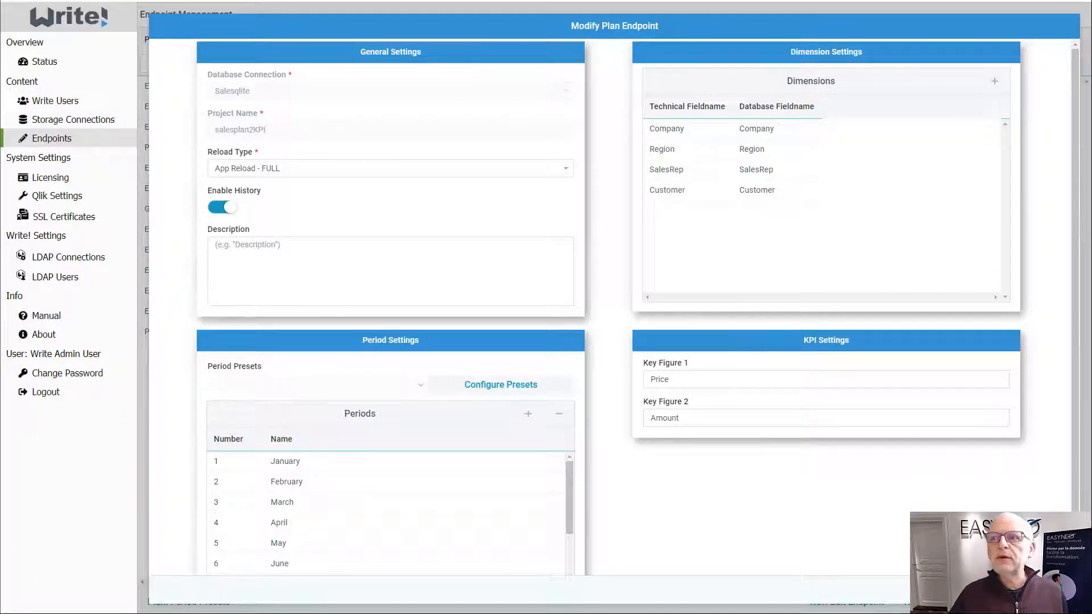
left_click(1046, 590)
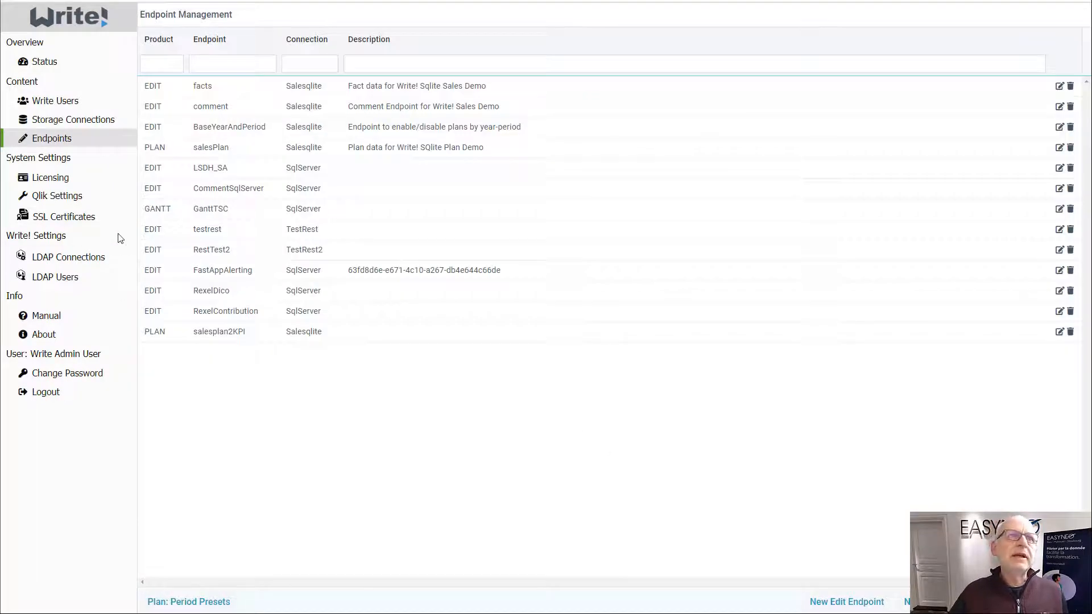
- Review the SSL certificate settings, the LDAP connections and users, and the Write users with their product rights
left_click(93, 221)
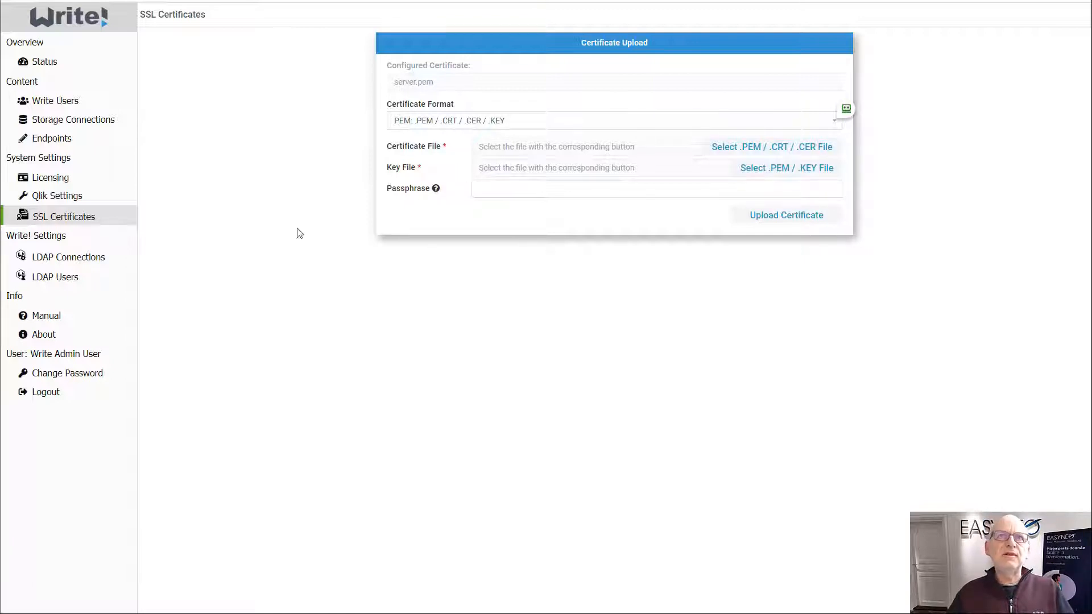
left_click(94, 268)
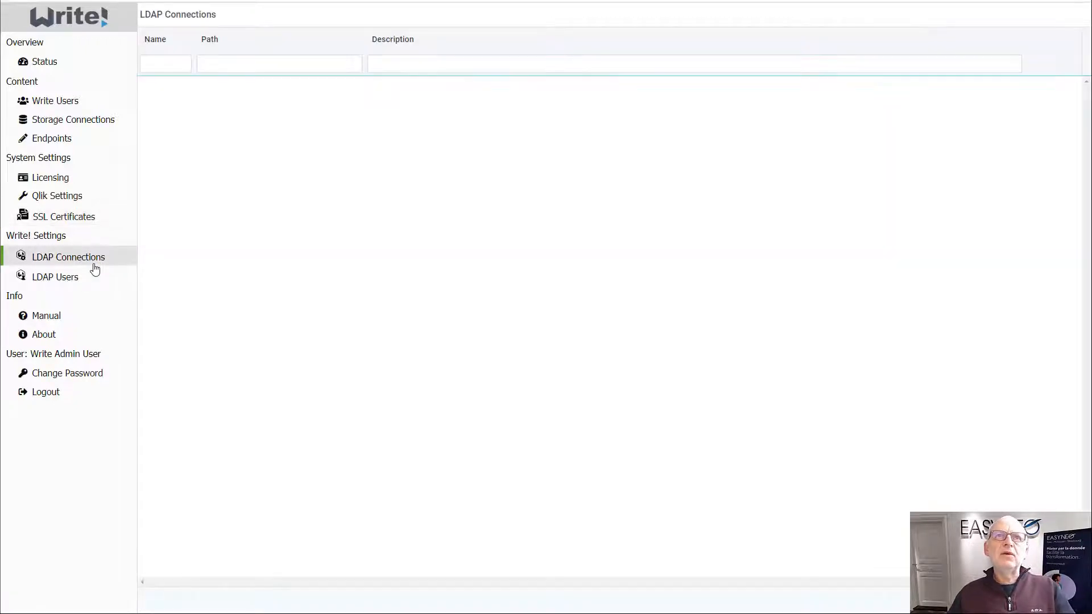
left_click(74, 283)
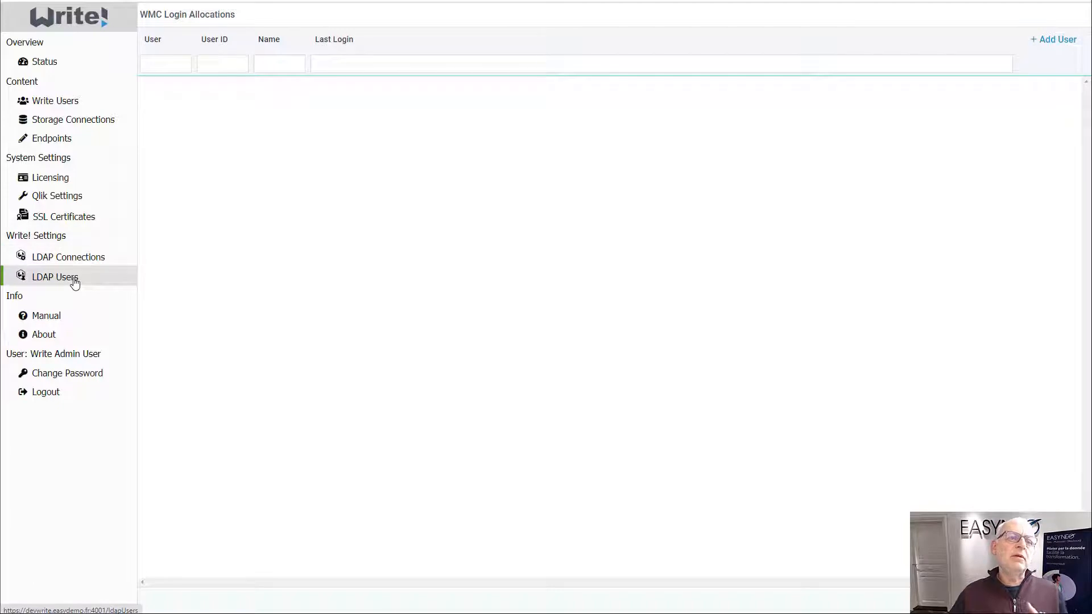
left_click(79, 104)
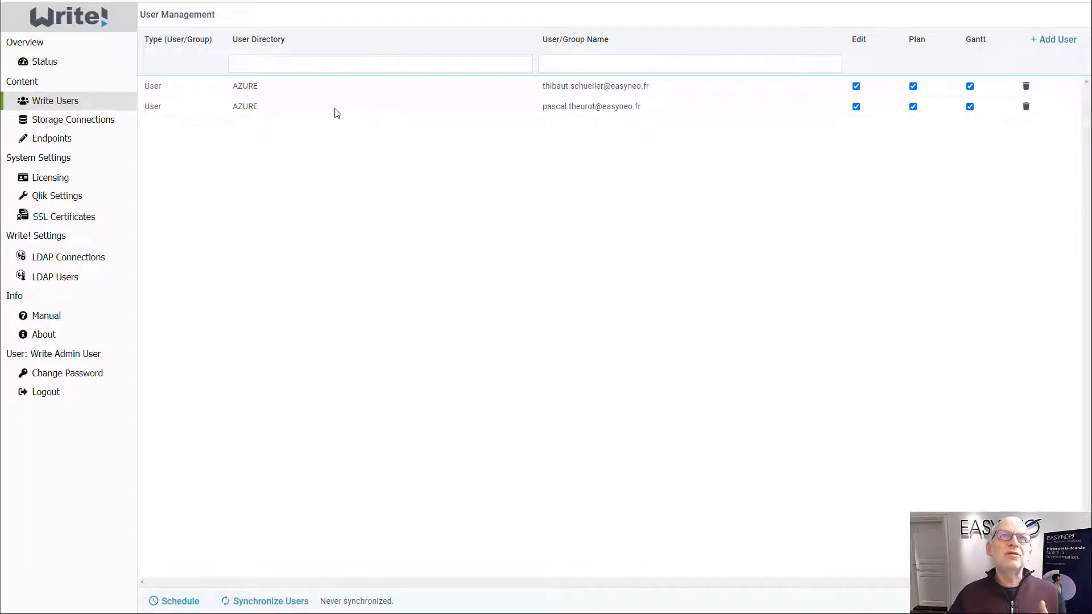
left_click(73, 282)
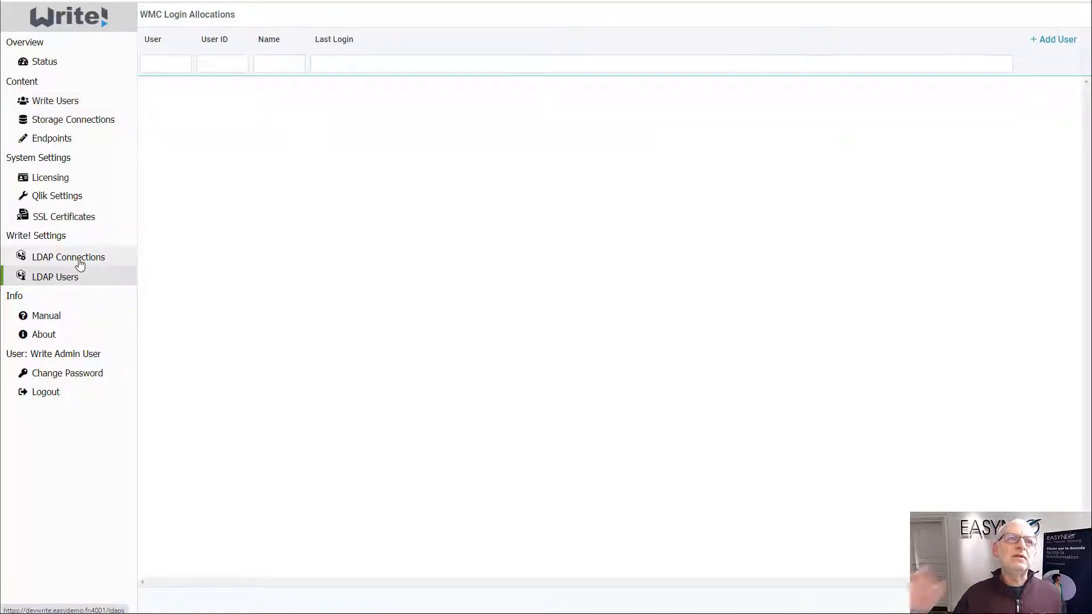